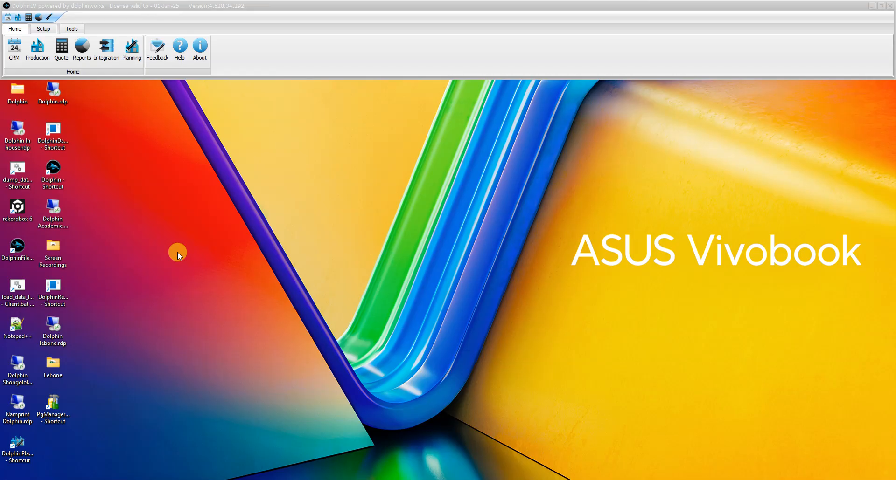
- Open the Quote estimating module and maximise its window
click(61, 51)
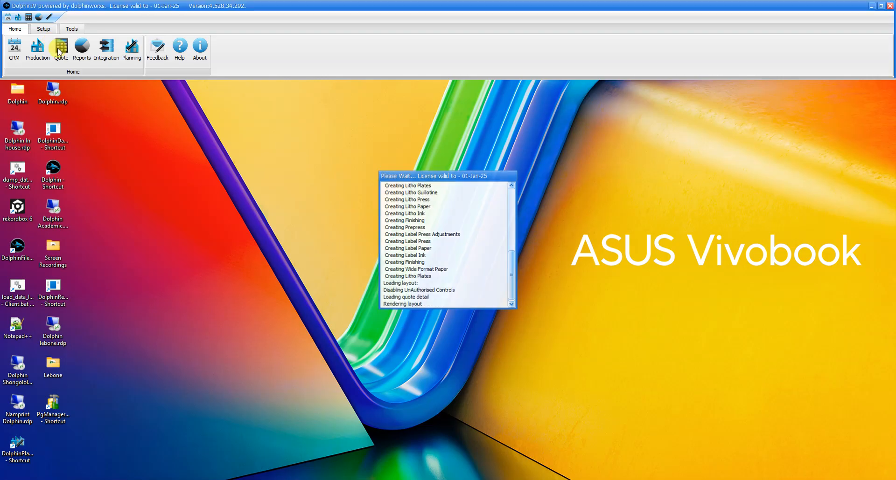
click(59, 52)
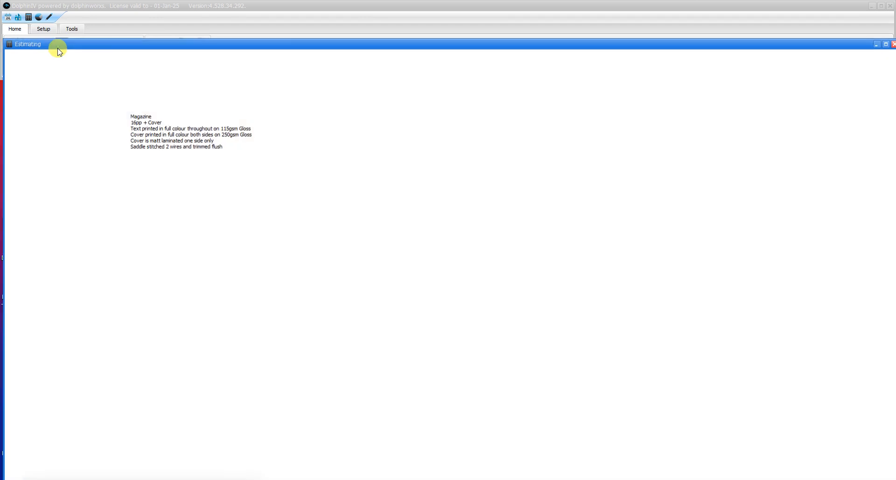
click(880, 43)
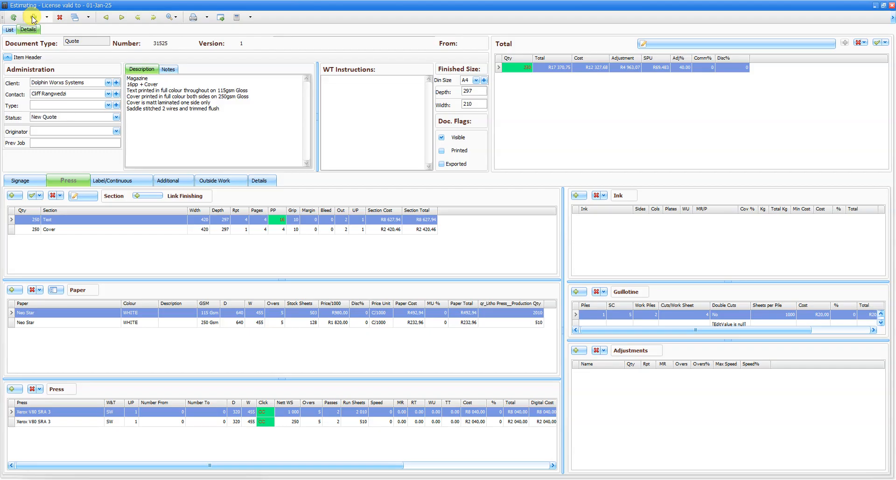
- Create a new quote and set its client to Dolphin Worxs Systems
click(33, 19)
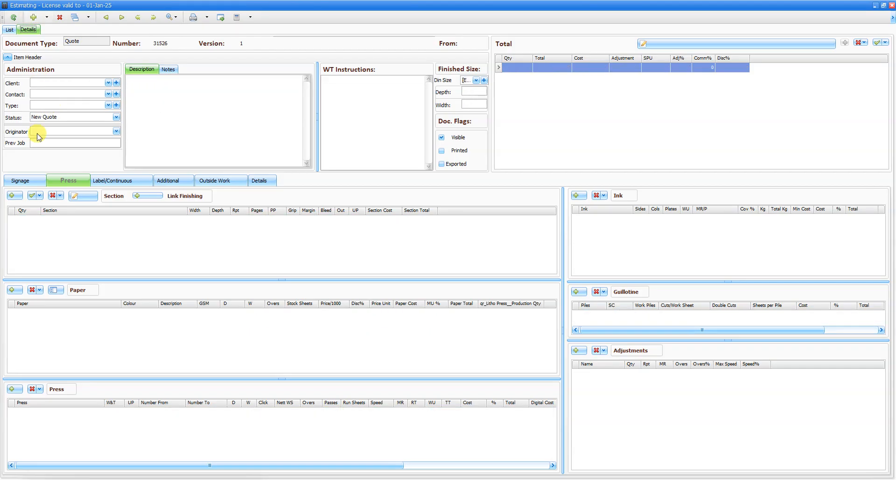
click(40, 84)
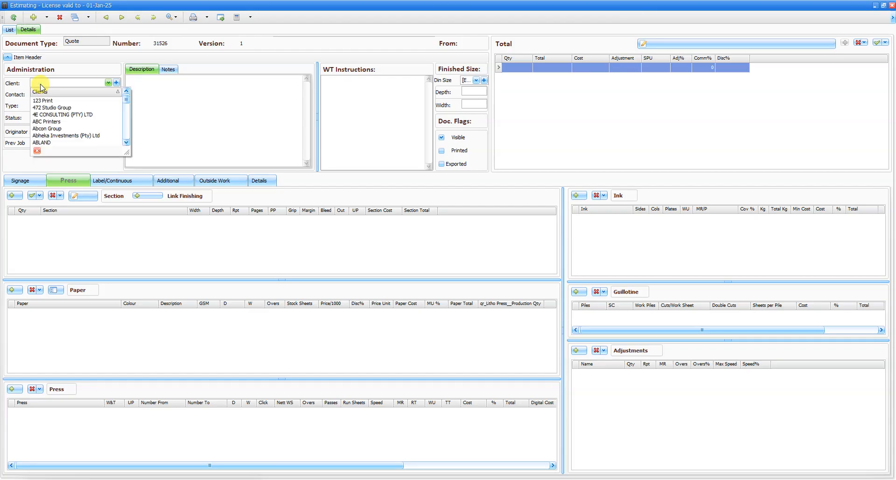
text(Dolphin Worxs Systems)
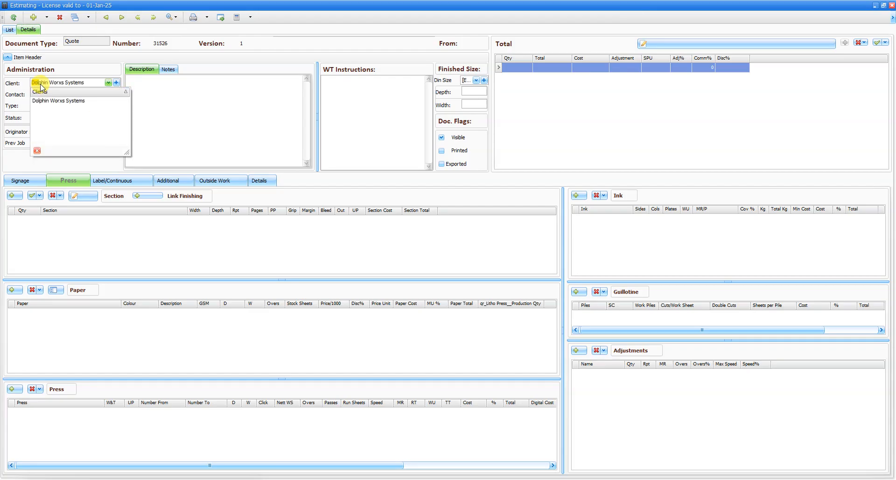
click(70, 101)
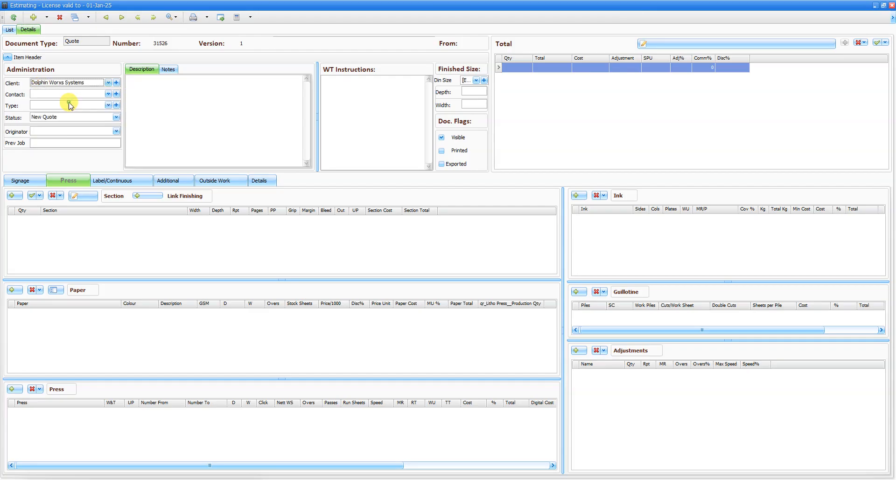
- Start the quote description with "Invoice Books" and, on a second line, "50 in Triplicate, 1 to view"
click(143, 83)
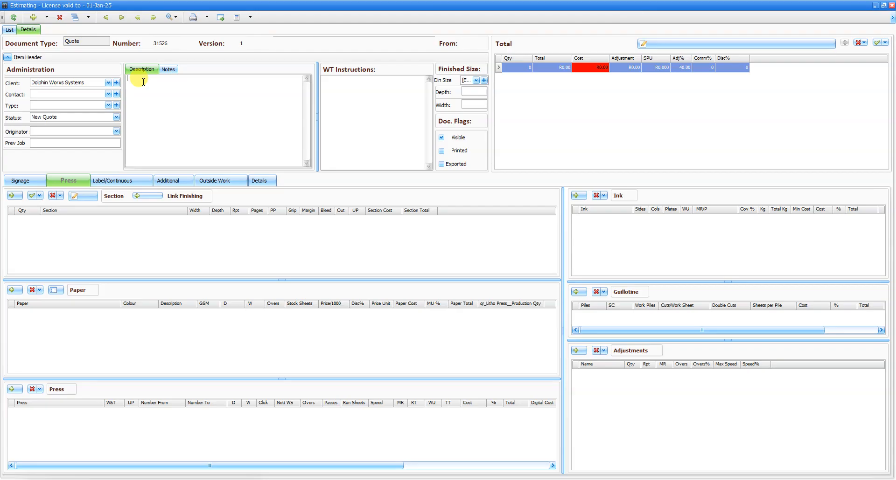
text(Invoice)
text( Books )
text(50 in Triplicate)
text(, 1 to vie)
text(w)
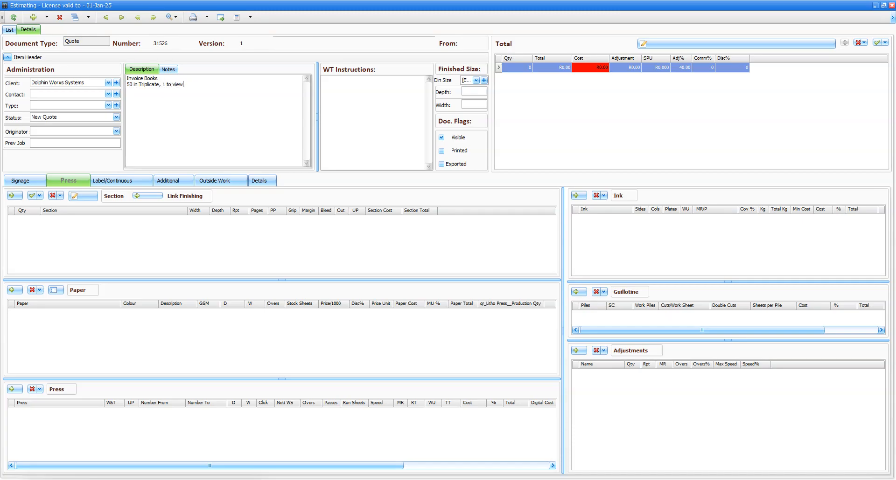
- Extend the description with "Printed in black one side (common image to all), numbered and perfed on NCR (WBY)" and "Bound hard cover with flap"
text(. Printed in black one side, numbered and perfed on NCR)
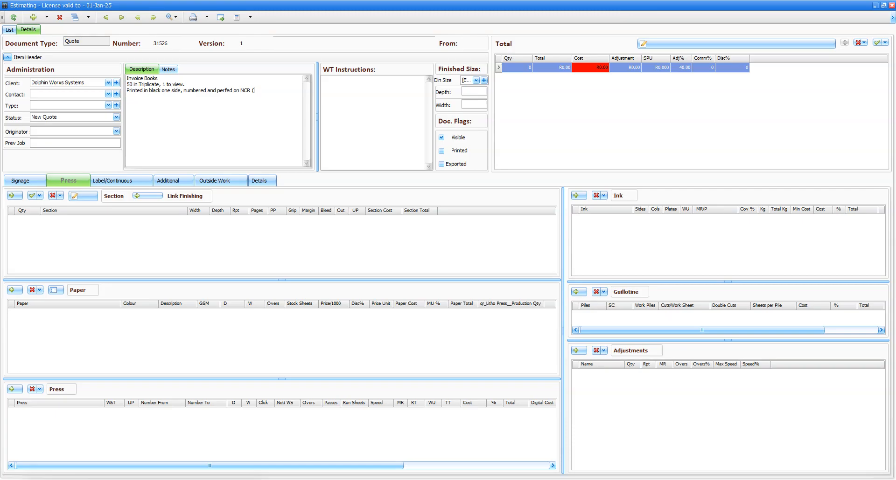
text((WBY))
click(181, 91)
text((common image to all))
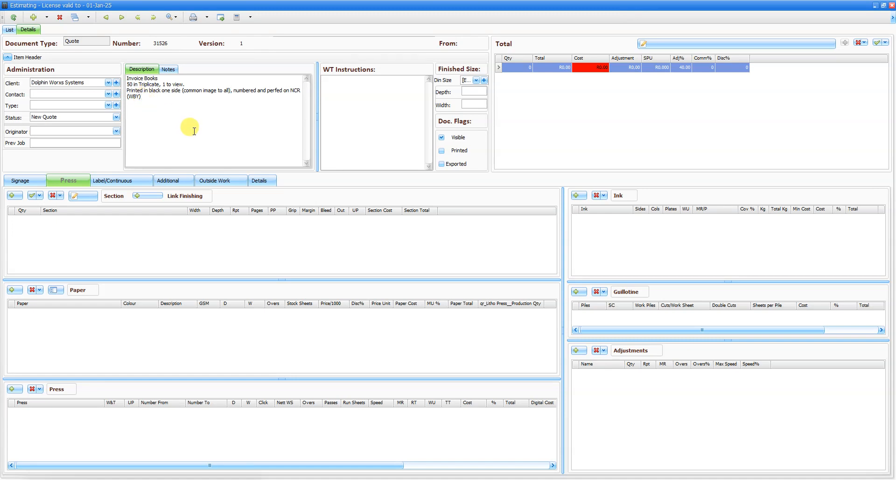
key(Return)
text(Bound hard cover with flap)
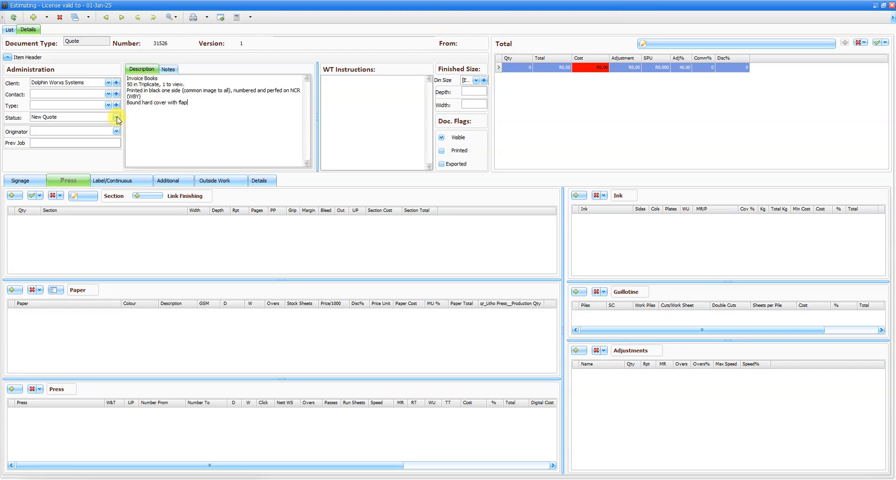
- Set the quote's finished size to A4 and its first quantity to 5
click(477, 81)
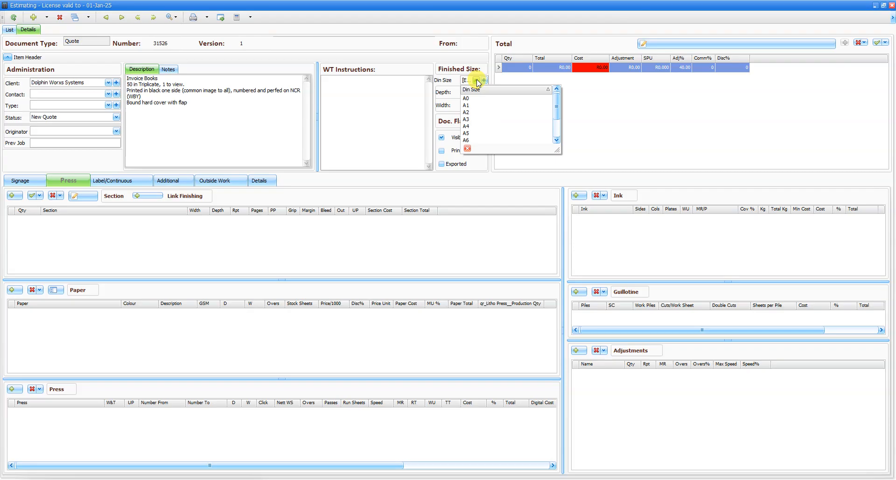
click(468, 126)
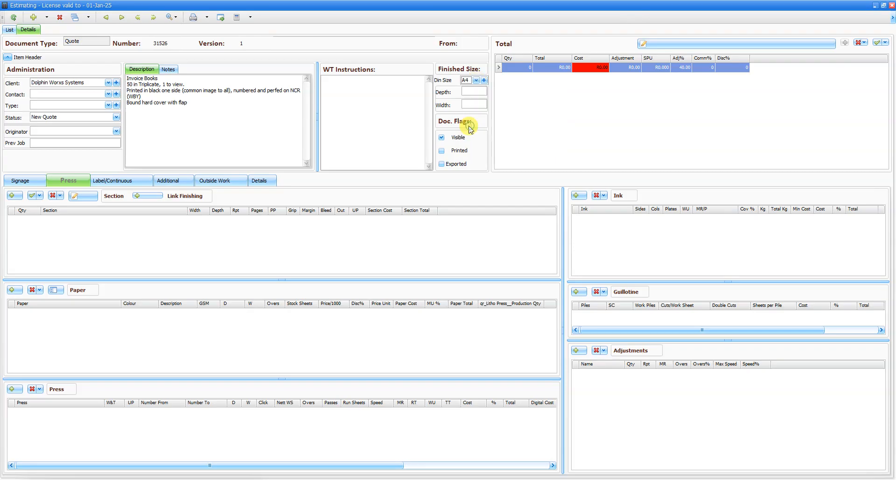
click(528, 69)
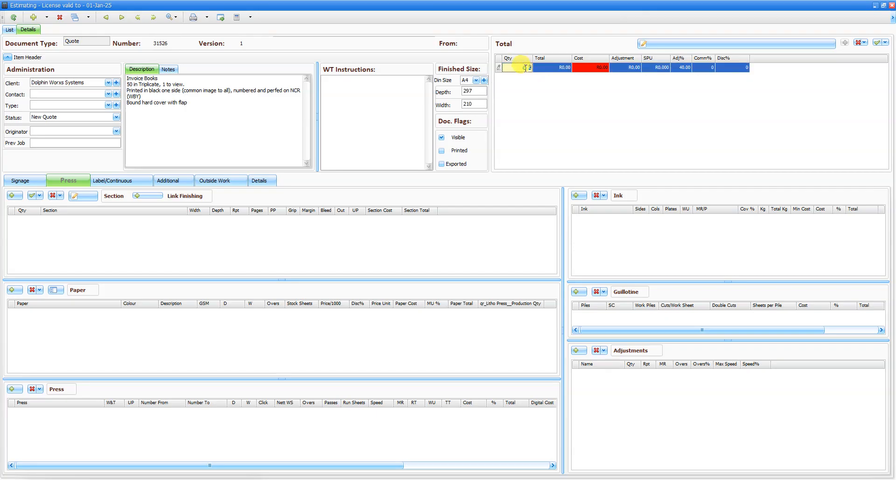
text(5)
- Add a second quantity of 10 to the quote totals and reselect the first quantity
click(885, 42)
click(877, 42)
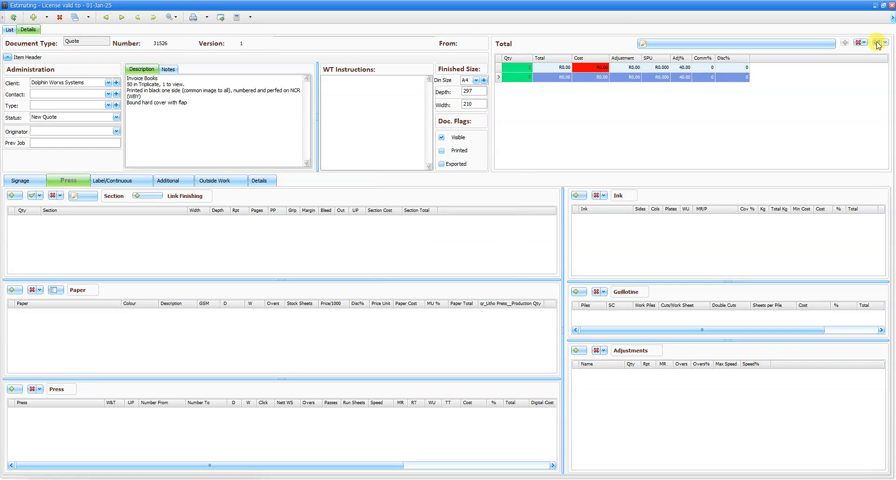
click(529, 77)
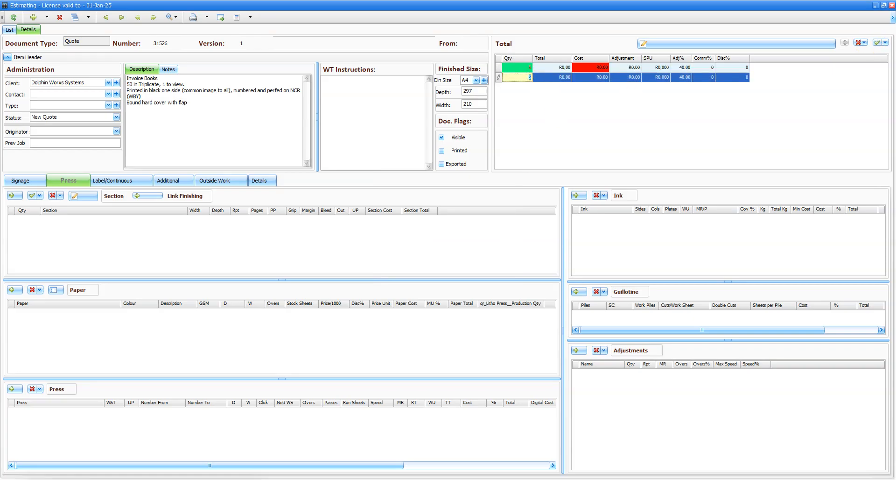
click(549, 116)
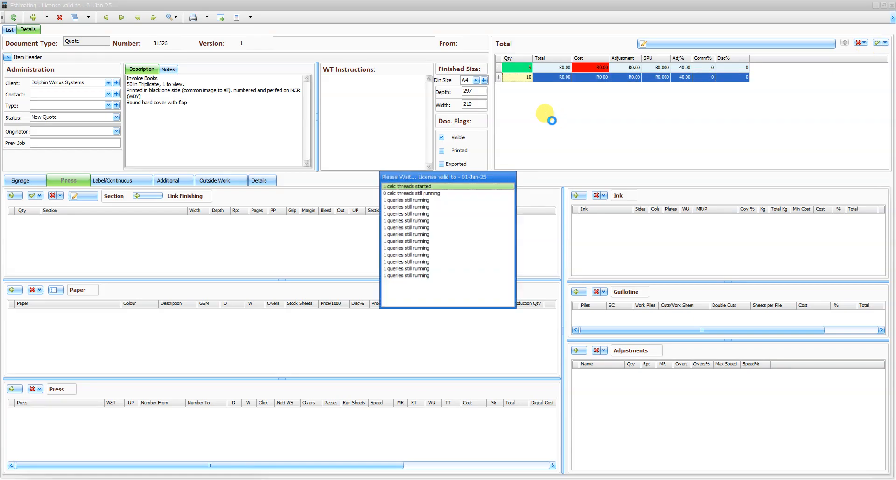
click(506, 68)
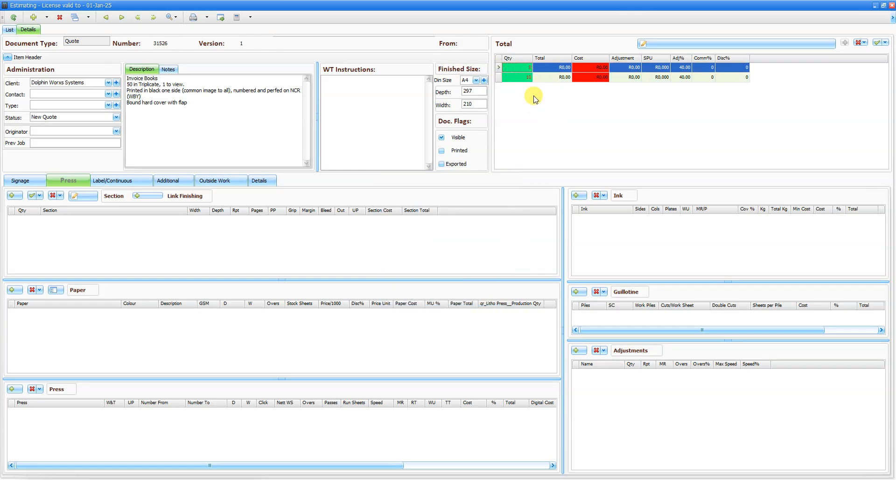
- Add the NCR Top Copy section to the quote's press work
click(70, 181)
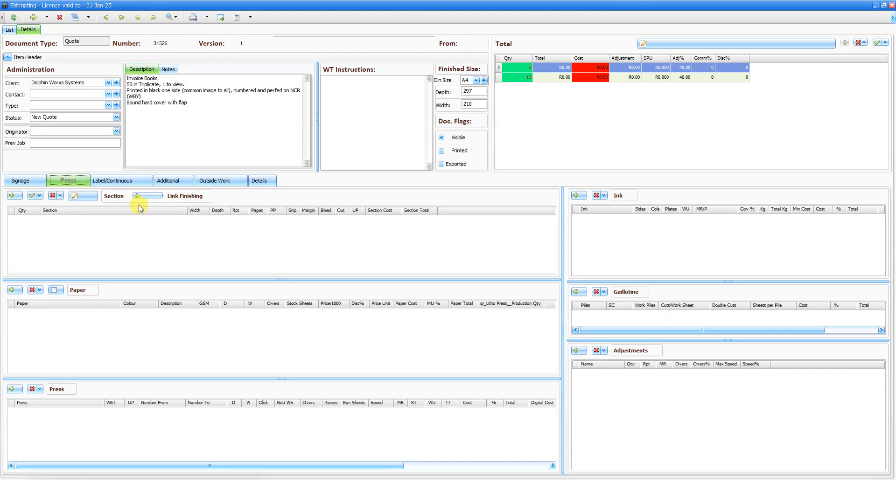
click(20, 200)
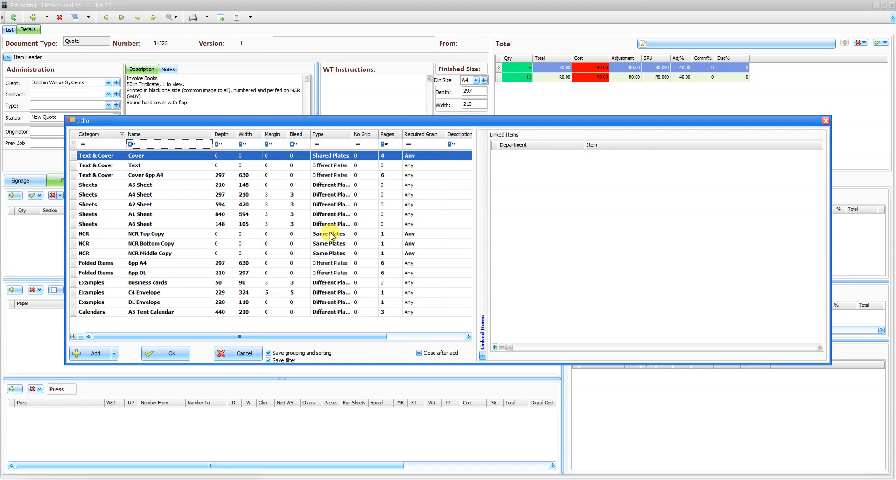
click(330, 234)
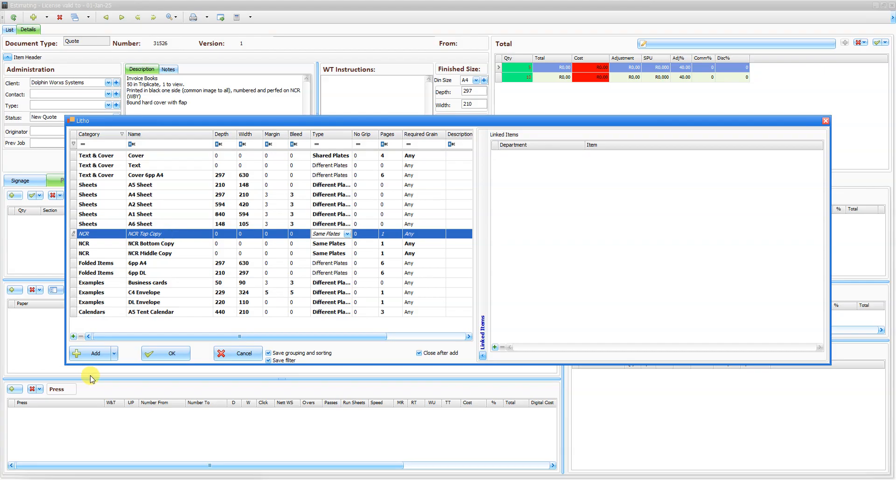
click(93, 352)
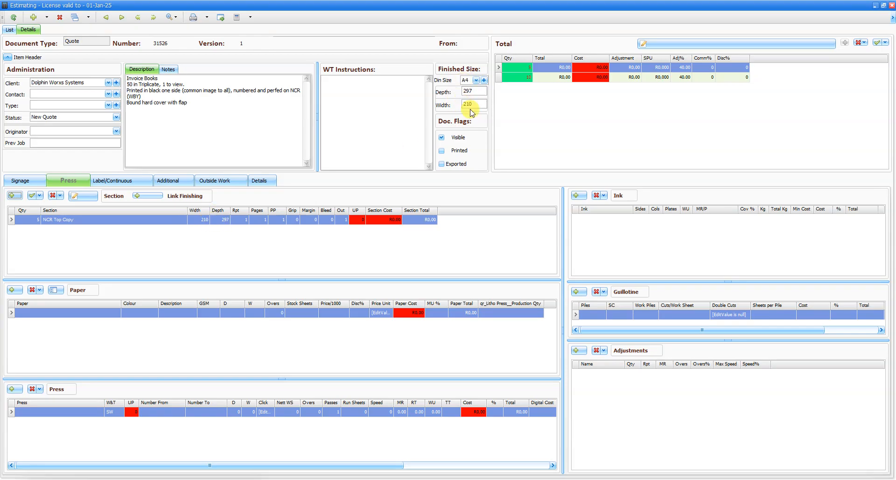
- Set the NCR Top Copy section's repeat (Rpt) value to 50
click(245, 221)
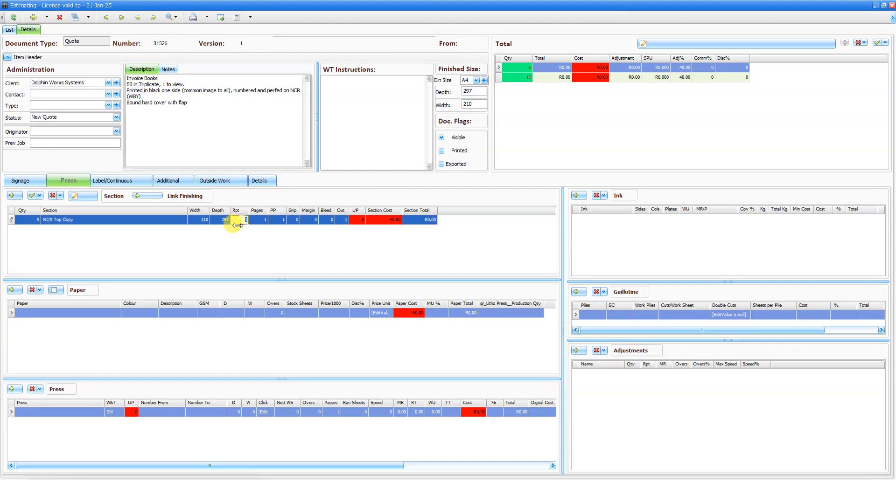
text(50)
click(283, 240)
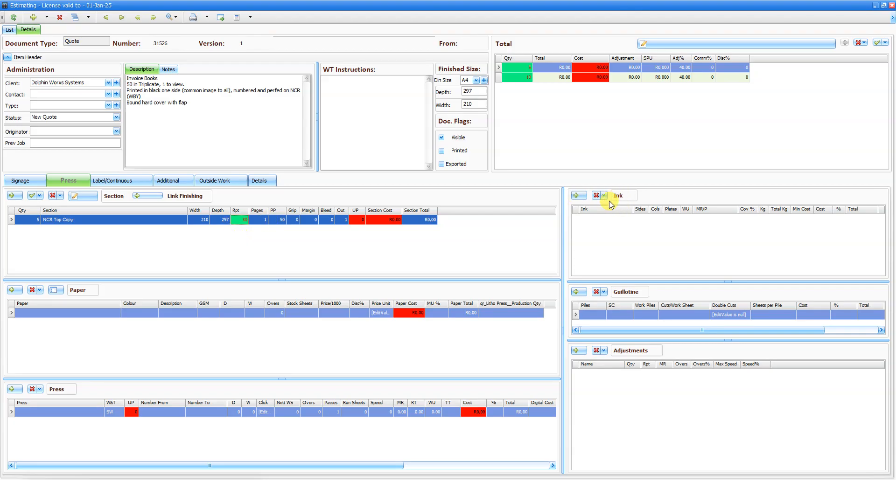
- Add Black ink to the NCR Top Copy section and check its printing-side options
click(577, 197)
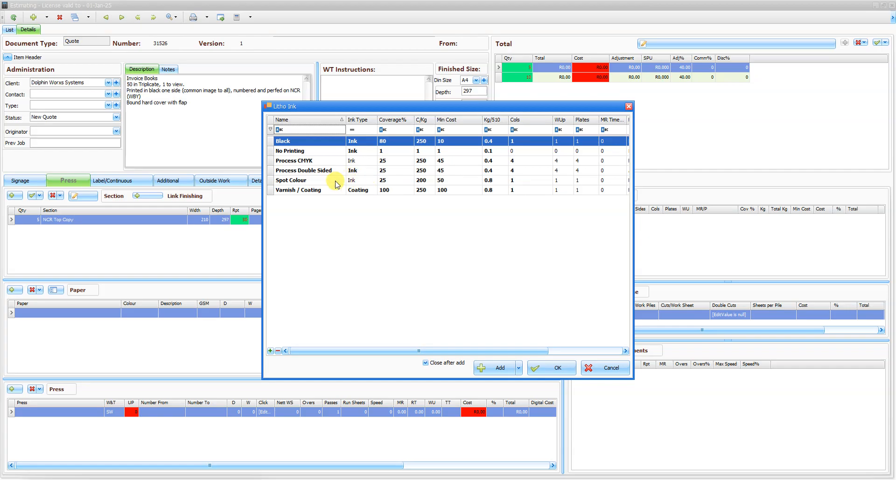
click(289, 141)
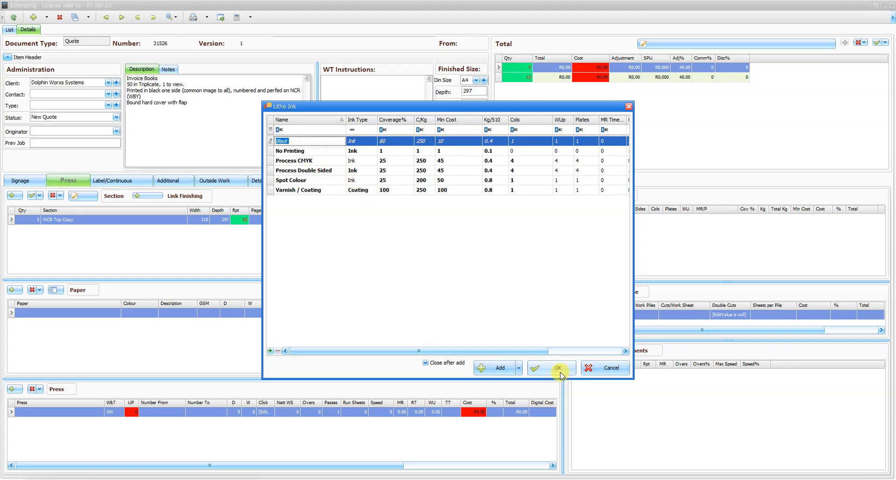
click(499, 369)
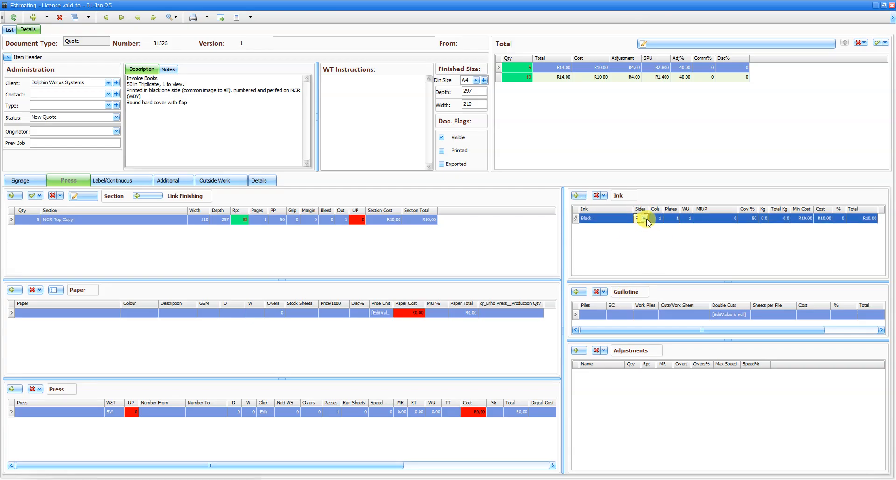
click(641, 219)
click(643, 219)
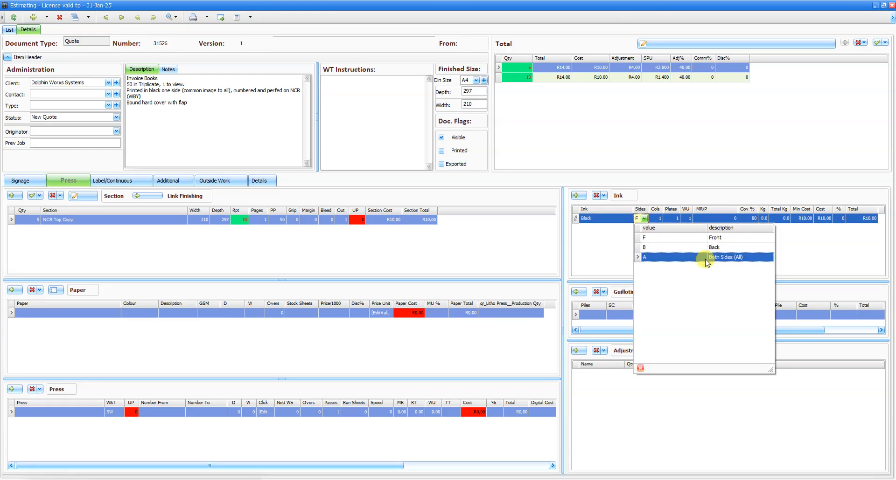
click(609, 251)
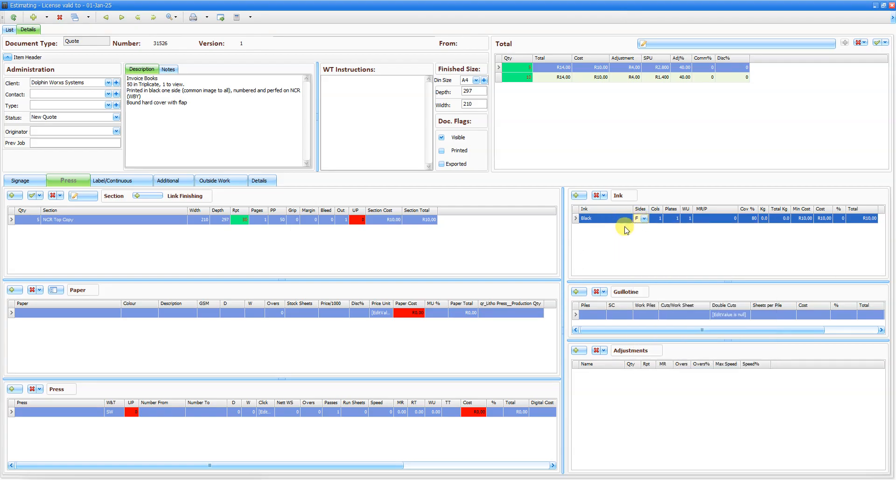
- Filter the litho paper library for names starting with "react" and select the white Reacto CB, 60 gsm, 920 × 650
click(12, 291)
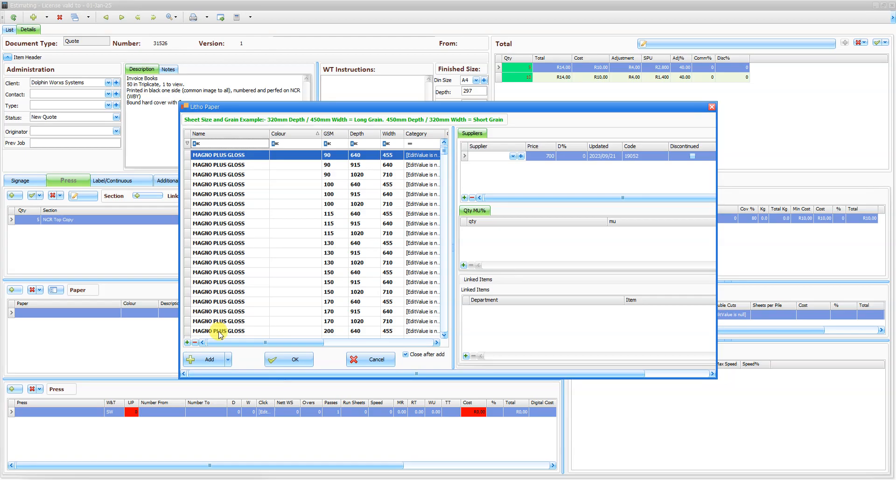
drag(442, 150, 445, 242)
scroll(445, 242, down, 3)
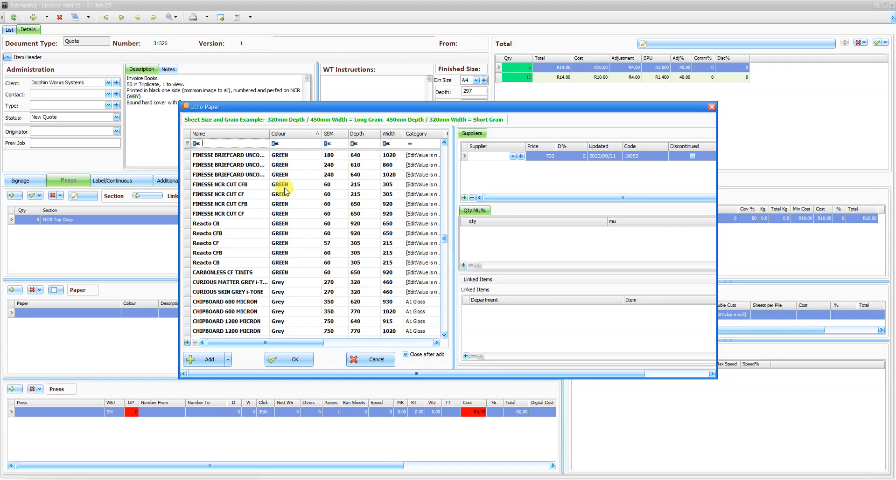
text(eact)
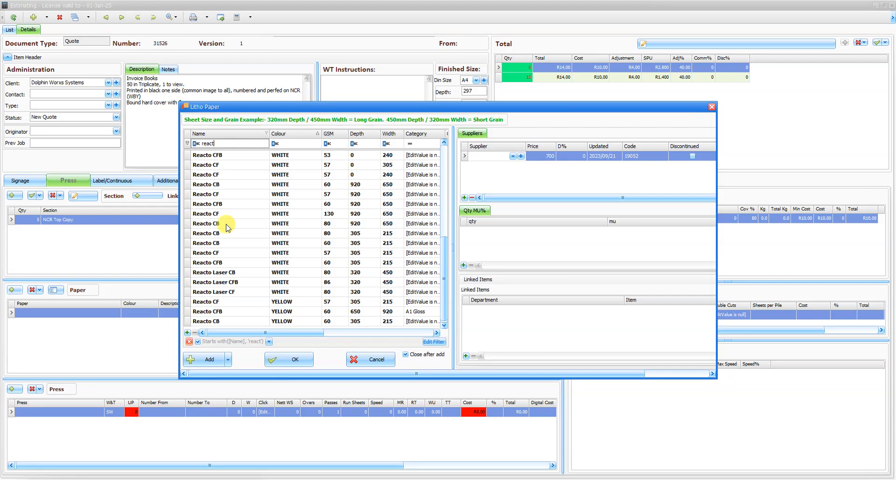
click(205, 185)
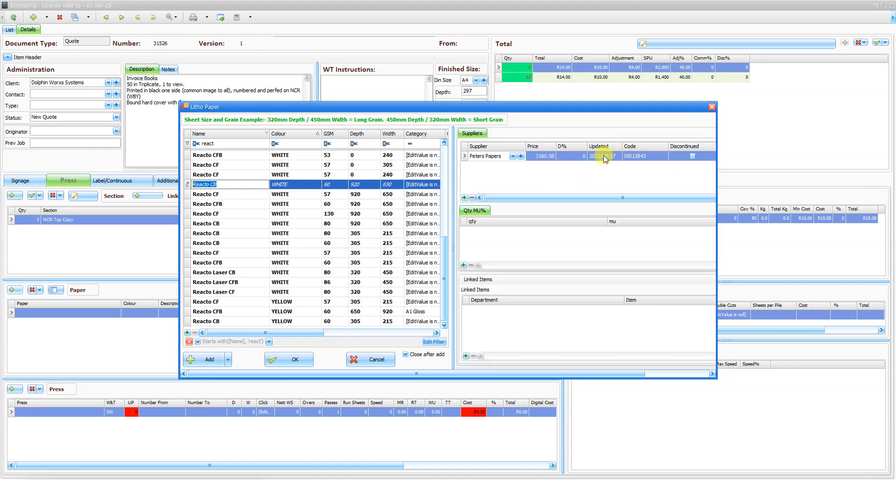
- Set the Peters Papers supplier price for the selected Reacto CB to 3200 and add the paper to the NCR Top Copy section
click(536, 160)
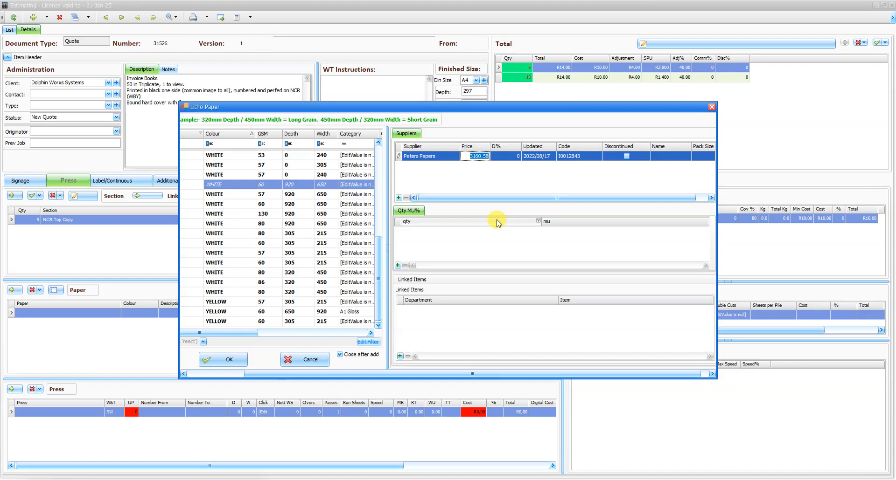
text(3200)
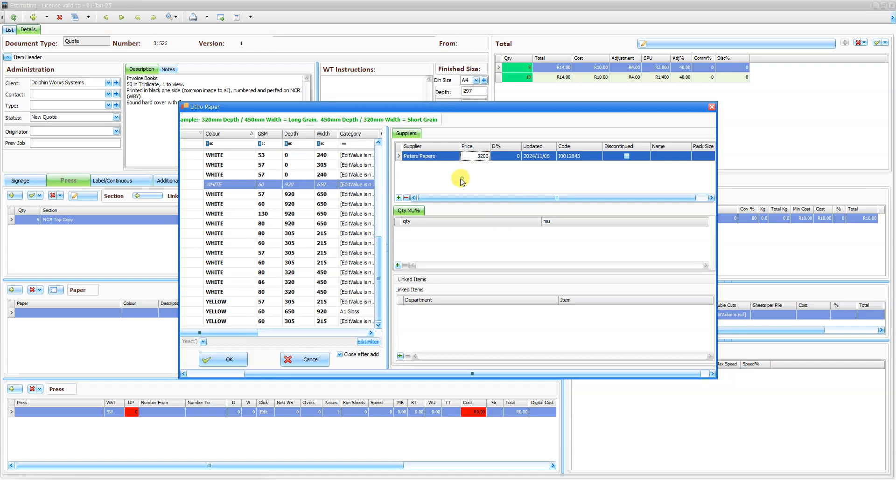
click(540, 159)
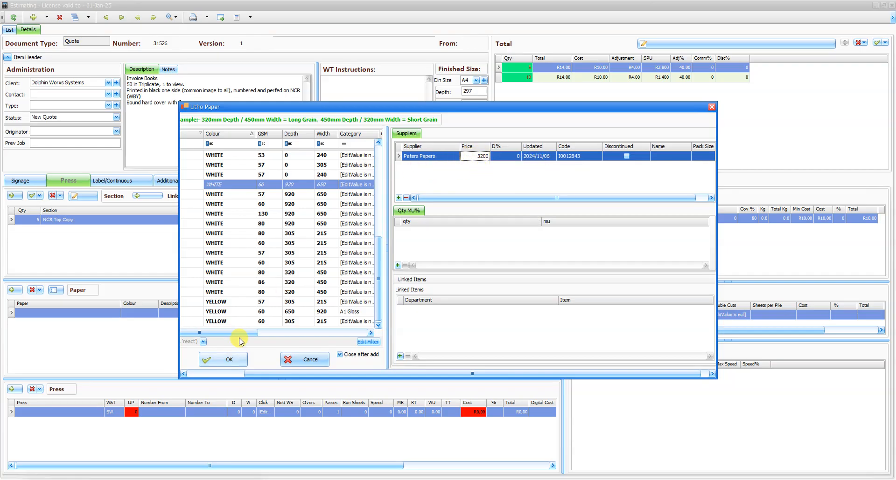
drag(226, 373, 167, 385)
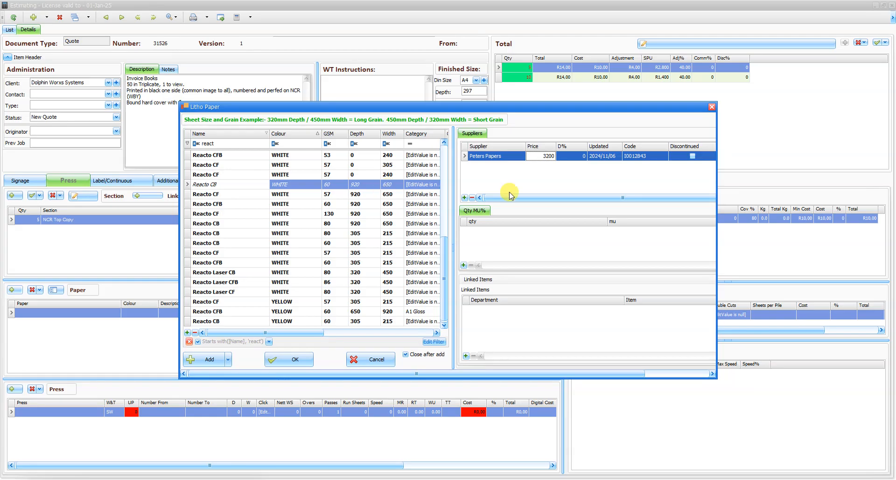
click(195, 358)
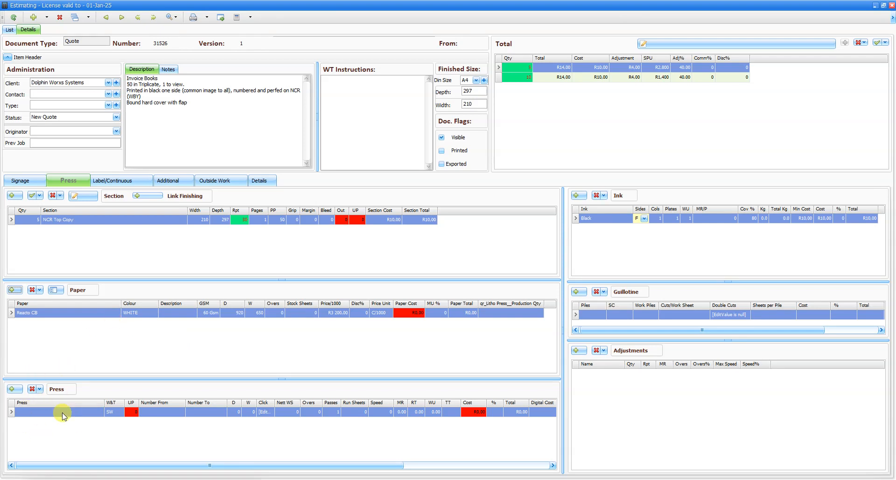
- Add the Heidelberg GTO 46 press to the NCR Top Copy section
click(15, 390)
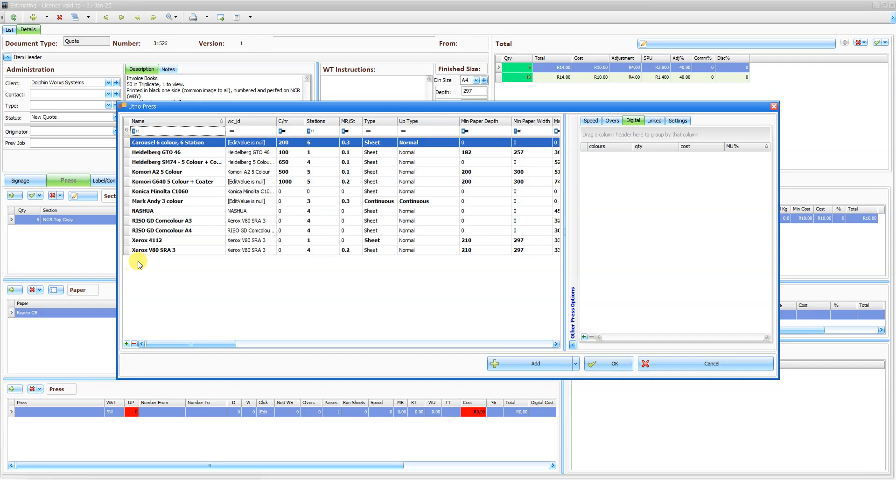
click(168, 152)
click(161, 152)
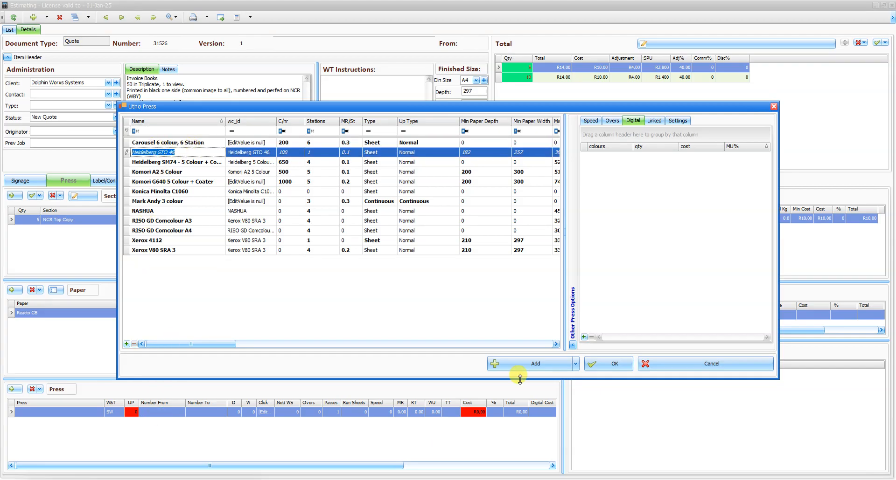
click(521, 363)
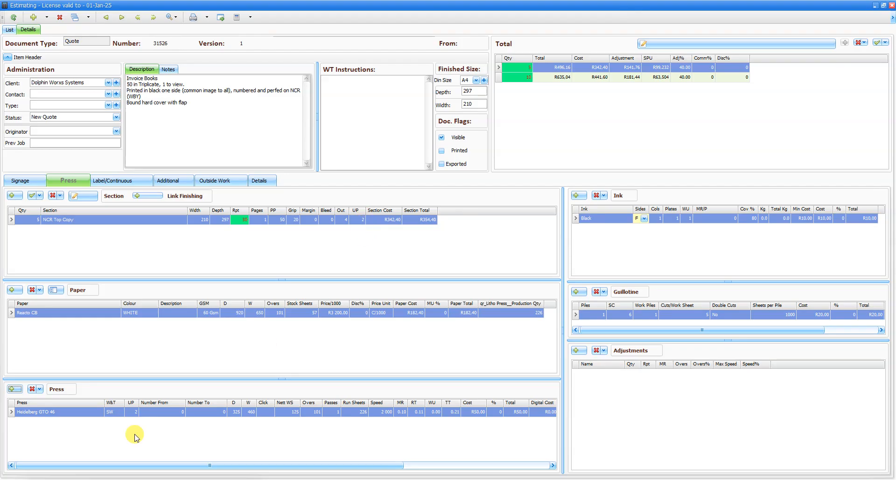
- Set the Heidelberg GTO 46 press's UP value to 1 and recalculate the section
click(133, 413)
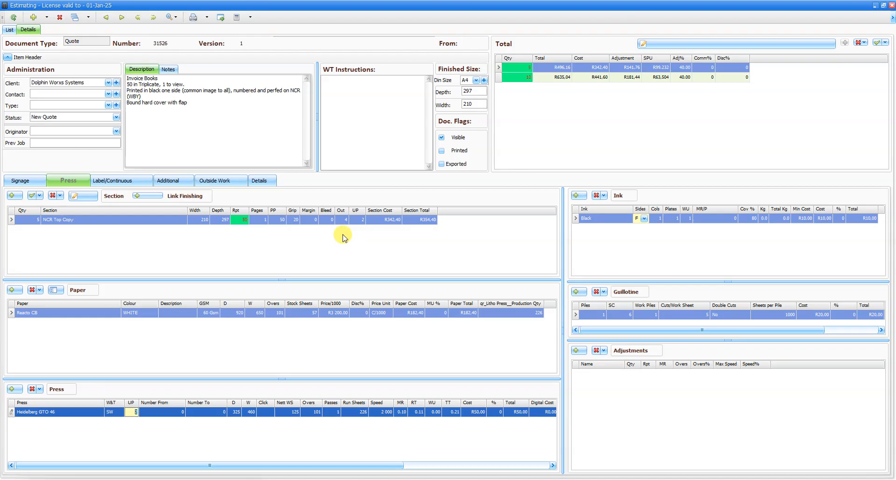
text(1)
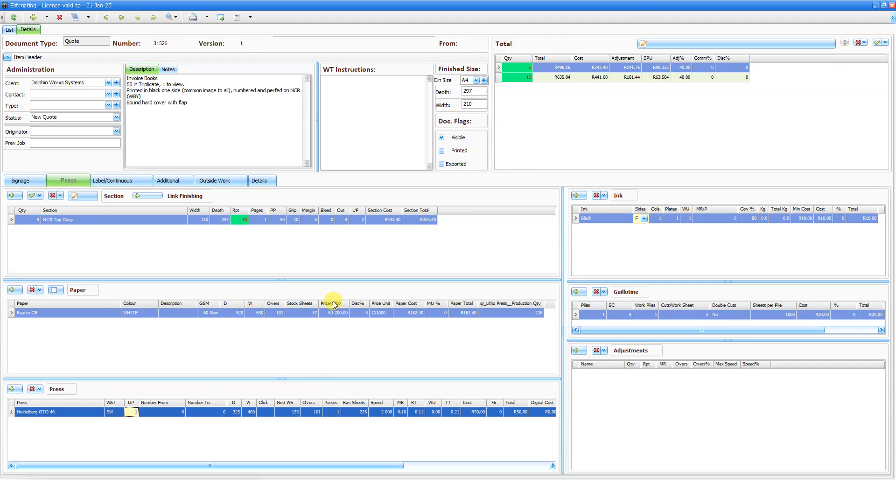
click(349, 329)
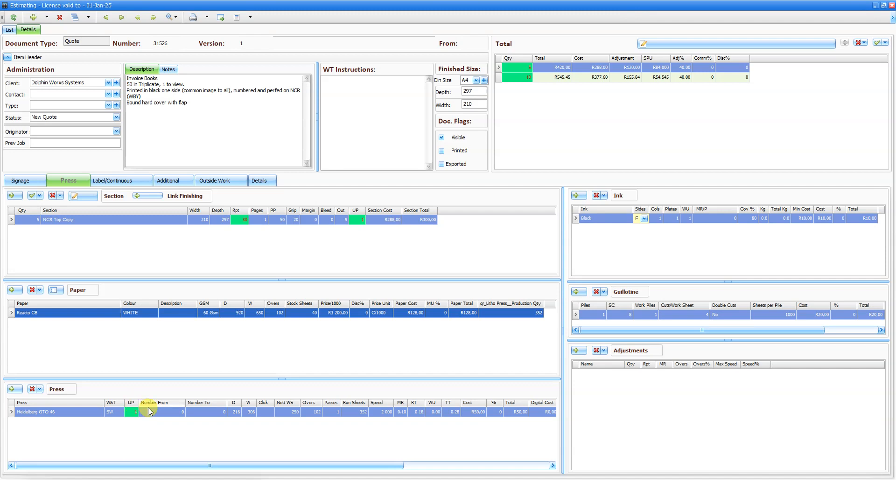
- Examine the Number From and Number To fields of the Heidelberg GTO 46 press line
click(210, 412)
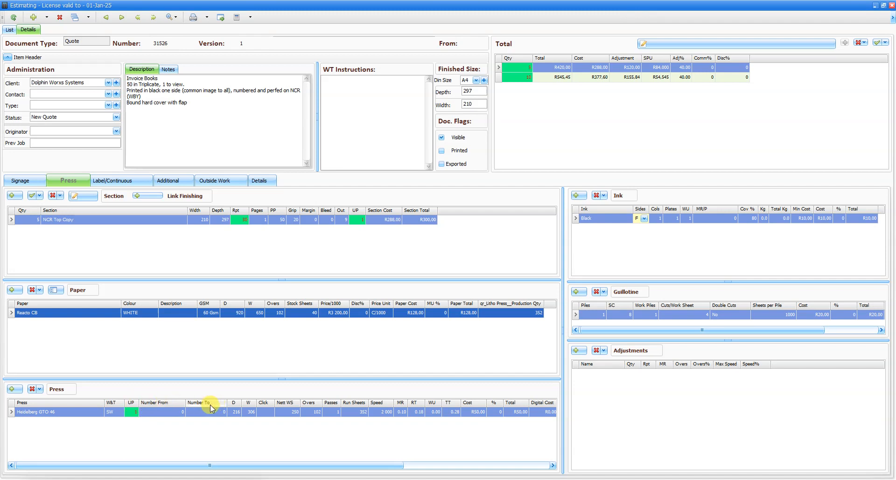
click(172, 412)
click(205, 416)
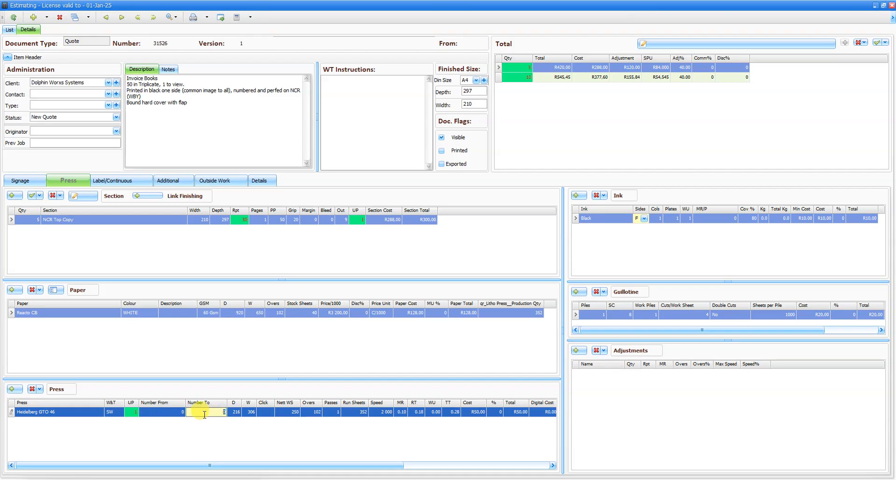
click(176, 413)
click(216, 415)
click(179, 414)
click(202, 415)
click(177, 413)
click(207, 412)
click(169, 413)
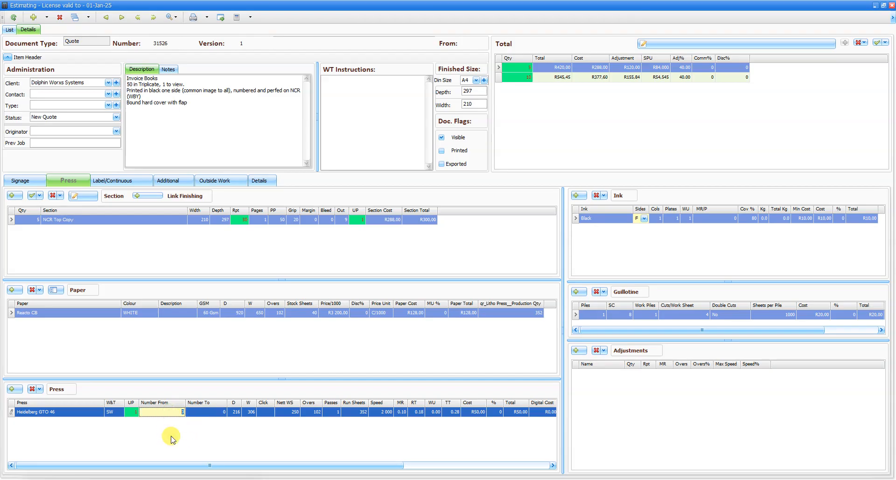
click(214, 413)
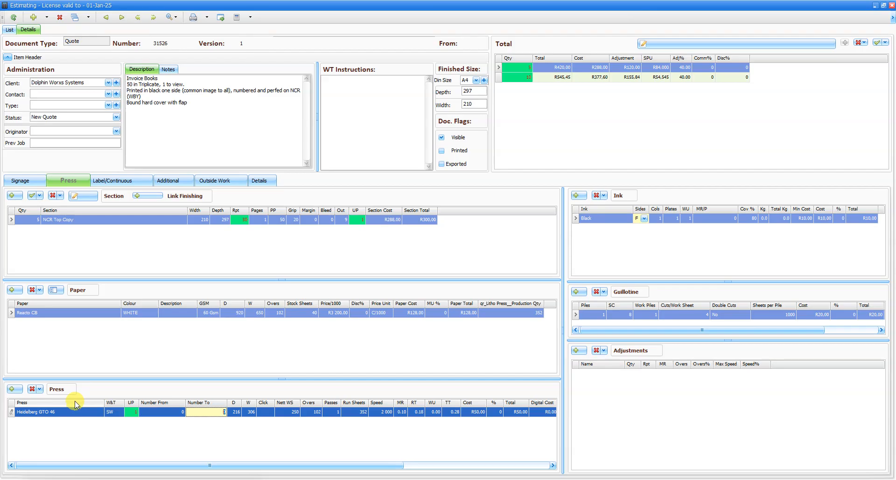
- Review the linked items of the Heidelberg GTO 46 in the litho press library, then close it without adding a press
click(12, 389)
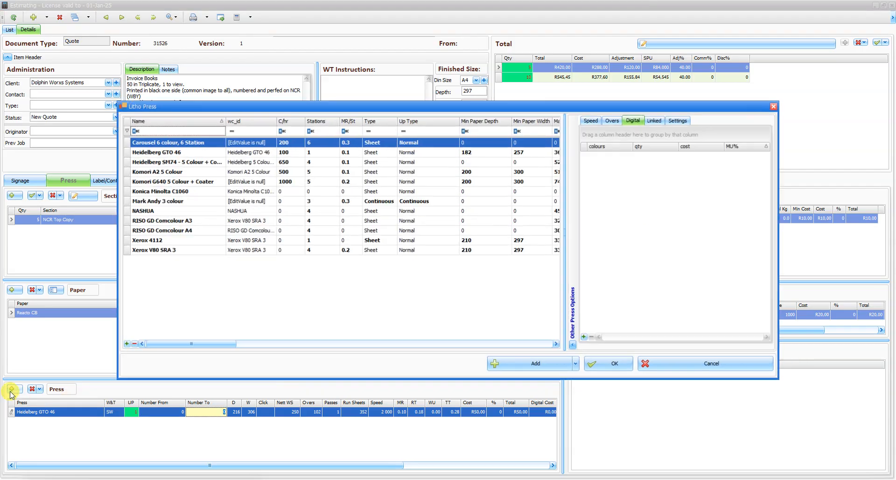
click(139, 152)
click(653, 121)
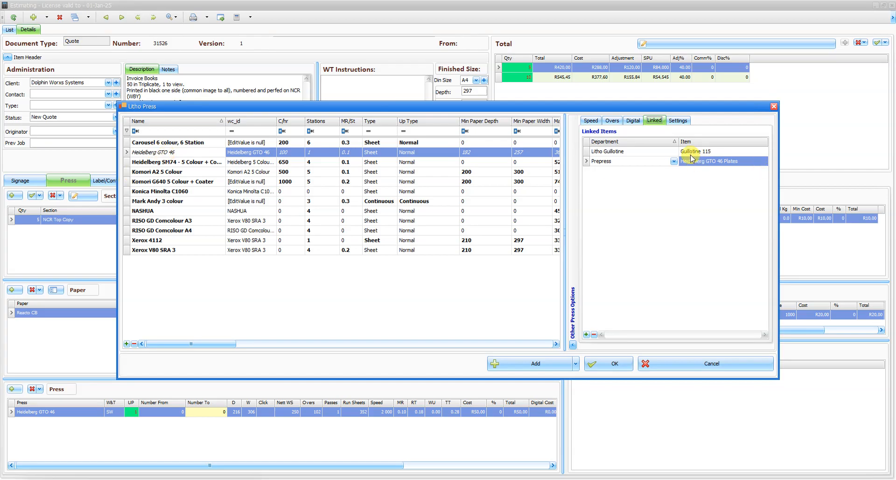
click(727, 364)
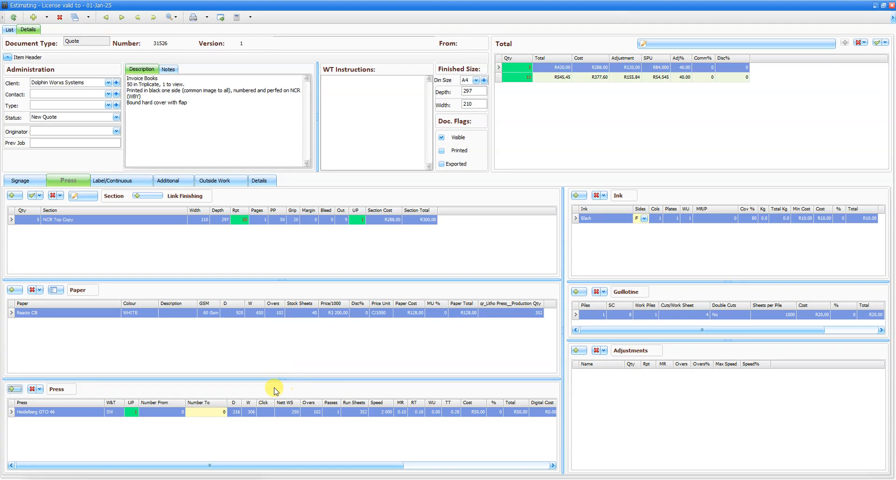
click(135, 414)
text(1)
- Compare the numbering and perforating entries in the litho press adjustments and add Numbering on GTO to the press
click(577, 351)
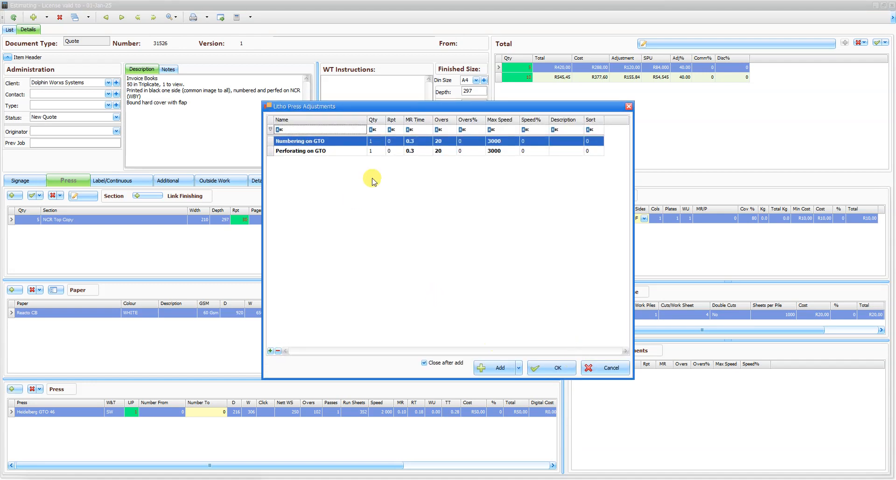
click(280, 144)
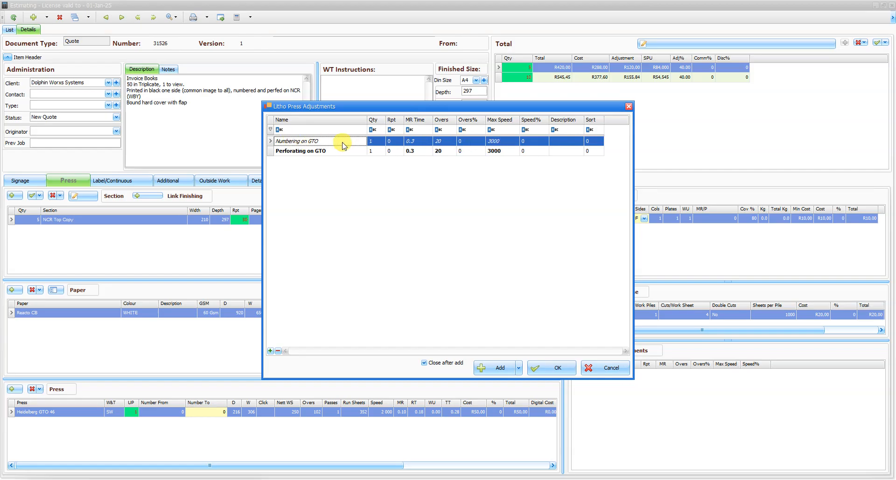
click(273, 151)
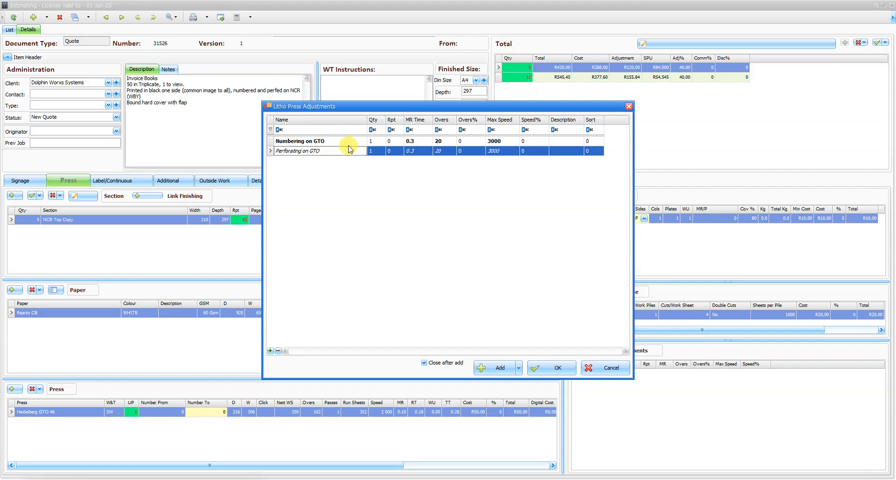
click(301, 141)
click(296, 152)
click(272, 141)
click(271, 151)
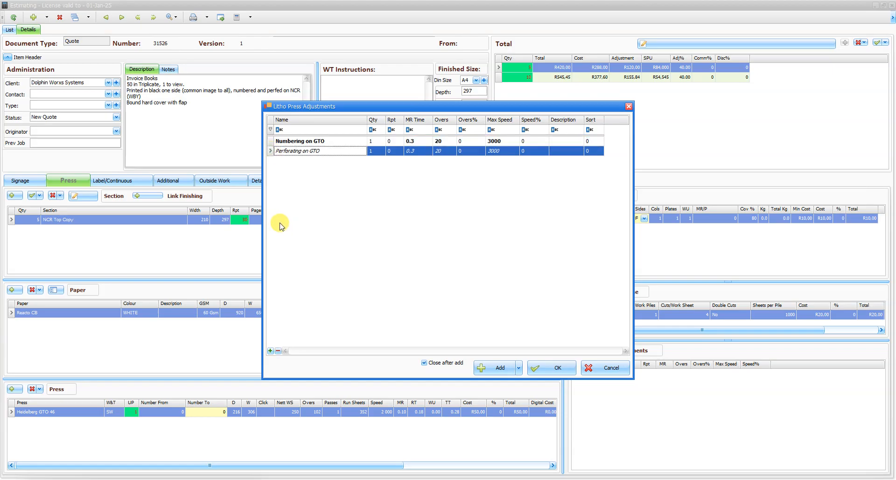
click(269, 141)
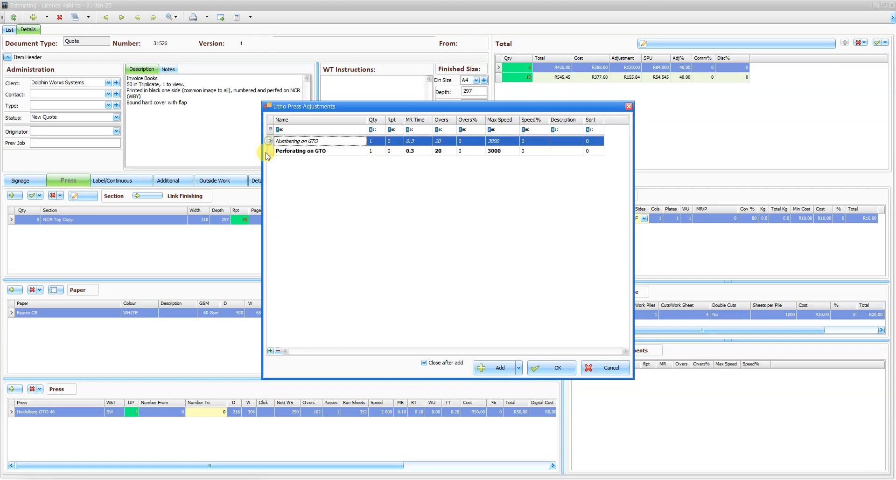
click(505, 368)
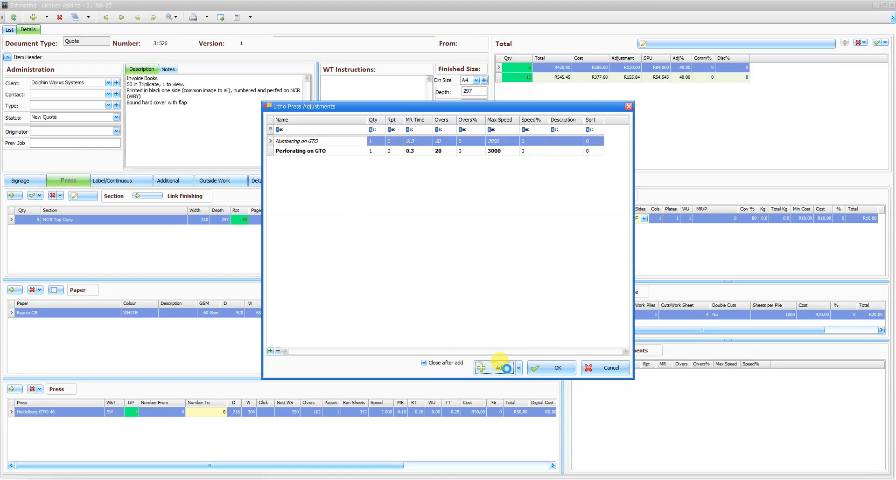
click(505, 368)
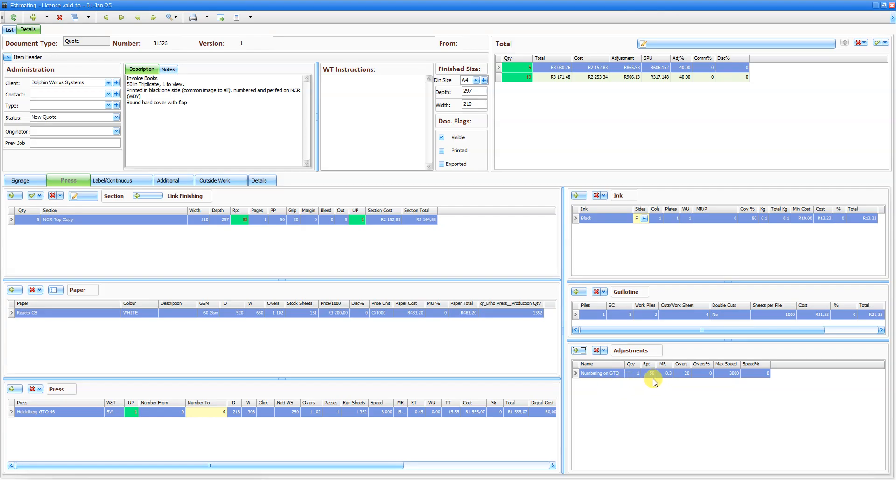
- Add the Perforating on GTO adjustment to the press
click(577, 352)
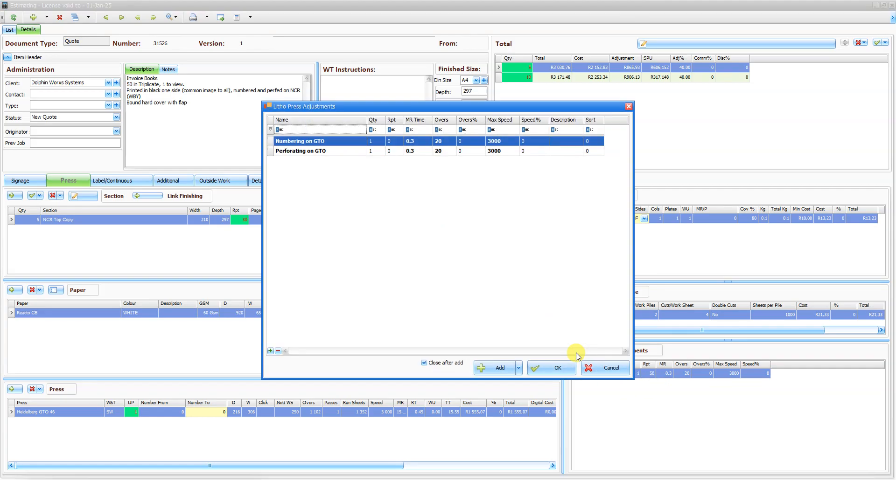
click(273, 153)
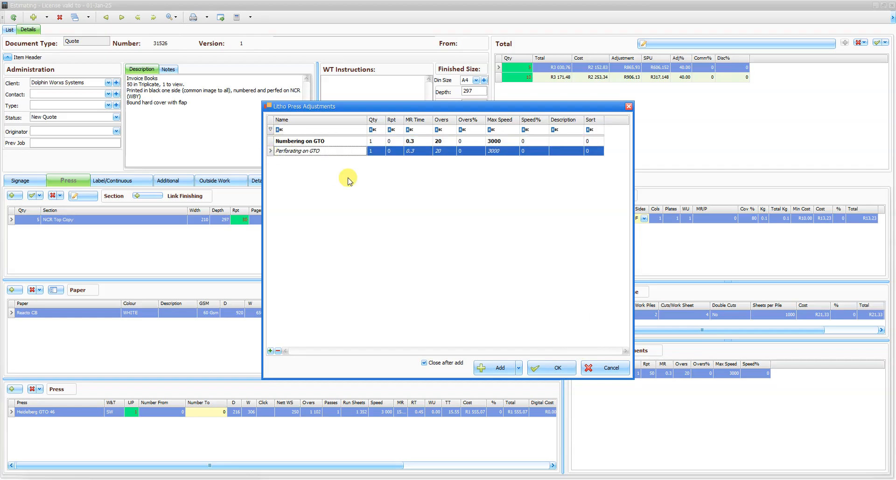
click(495, 367)
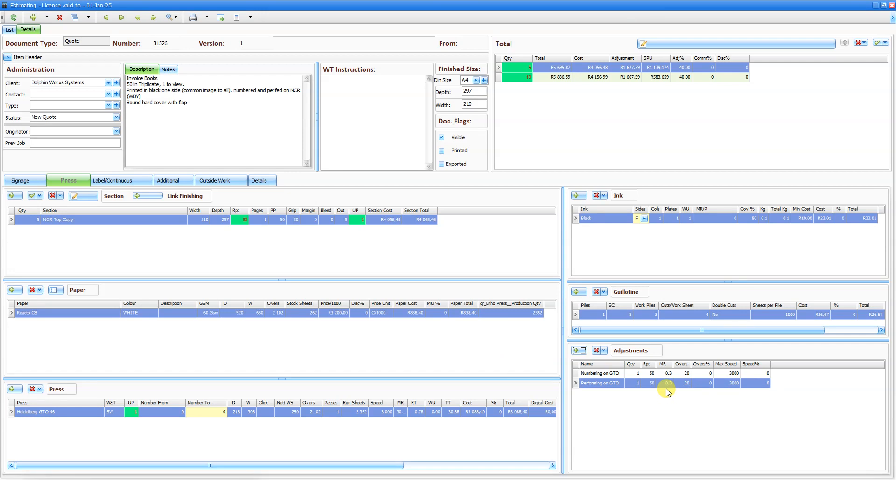
- Set the repeat (Rpt) value to 1 for both the Numbering on GTO and Perforating on GTO adjustments
click(650, 374)
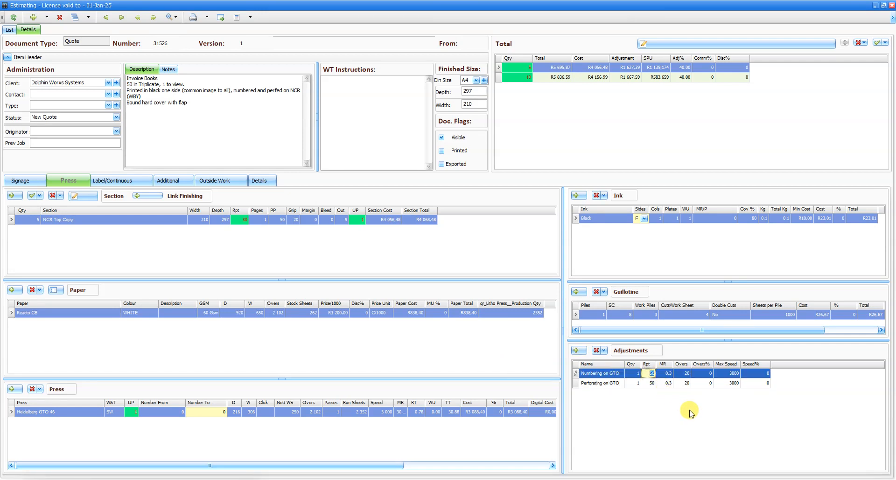
text(1)
click(649, 384)
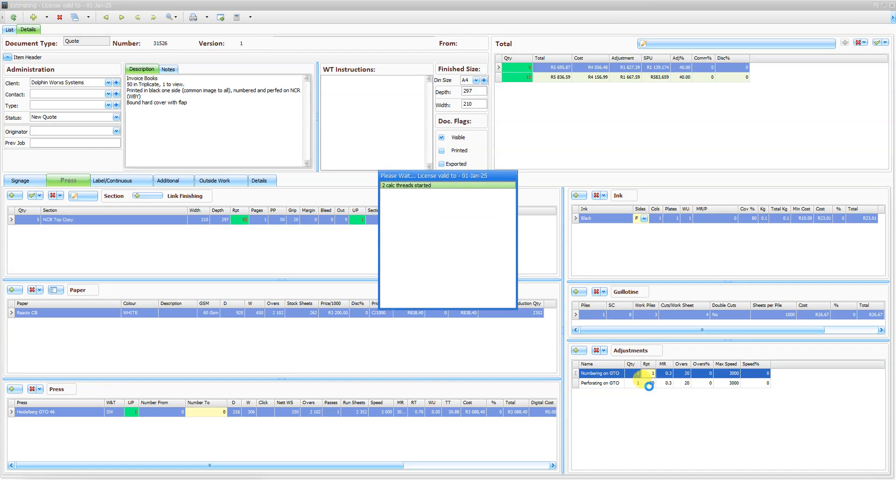
text(1)
click(653, 417)
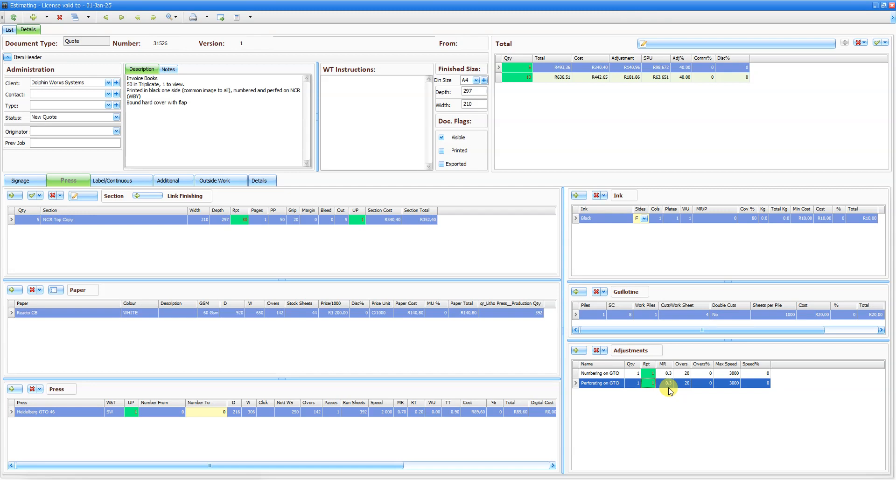
- Set the default repeat (Rpt) to 1 for Numbering on GTO and Perforating on GTO in the litho press adjustments library
click(577, 351)
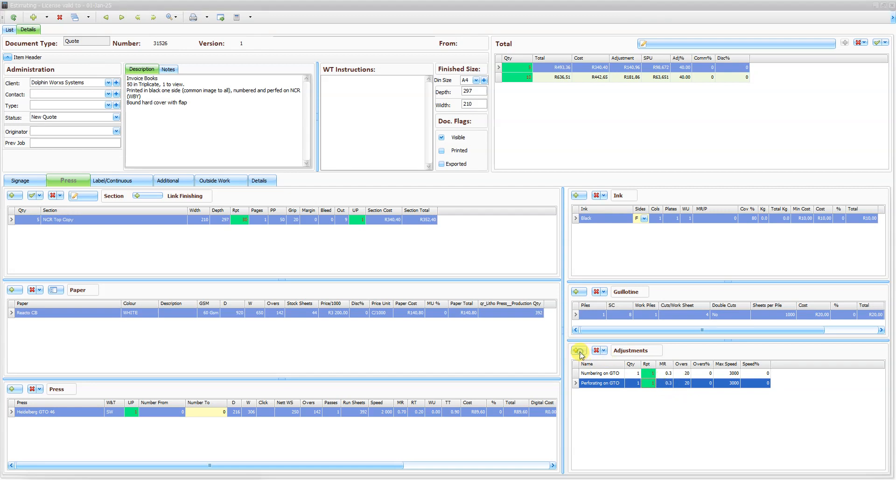
click(394, 141)
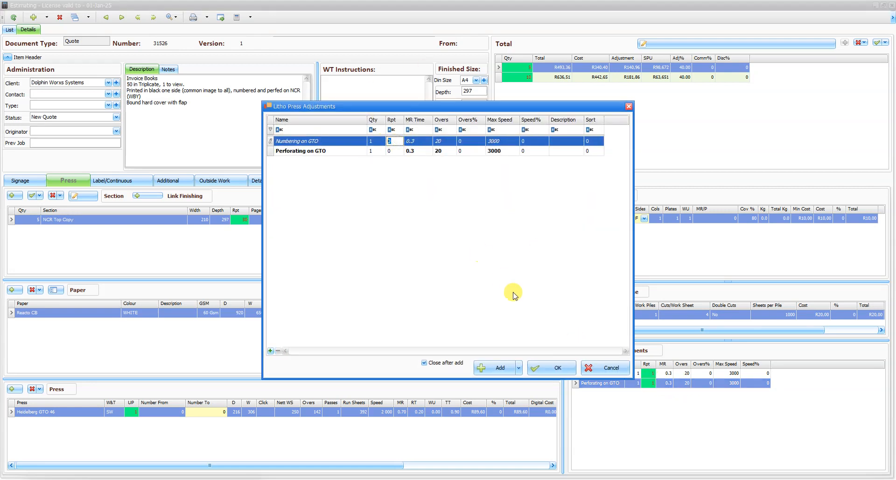
text(1)
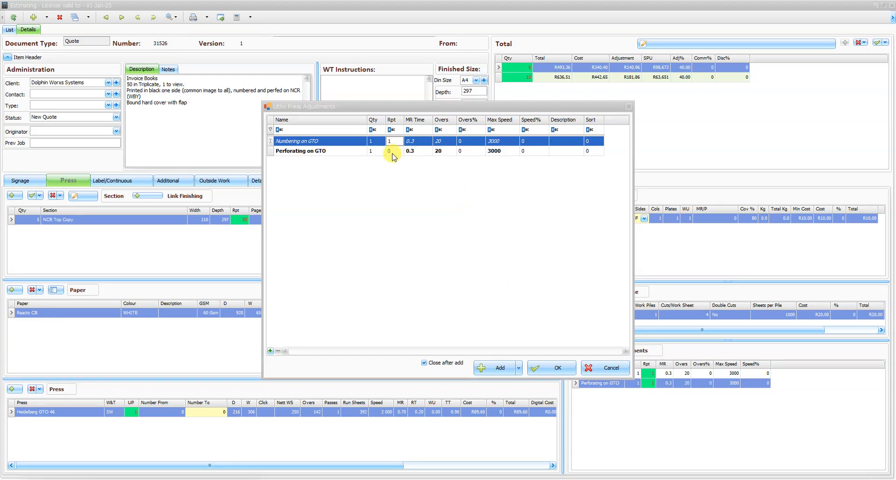
click(467, 278)
click(395, 151)
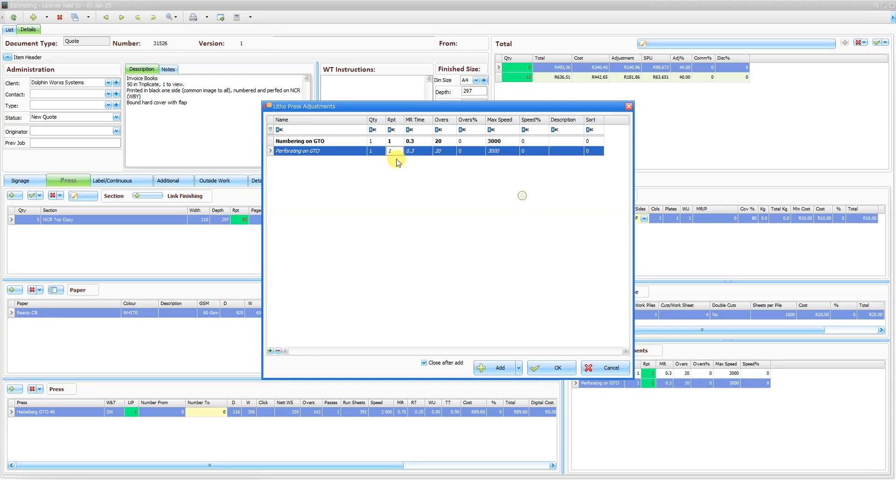
click(397, 166)
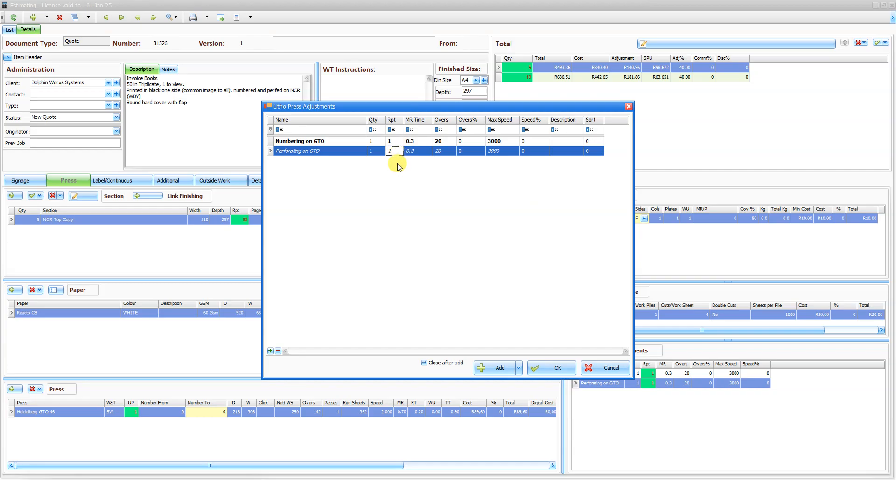
click(558, 368)
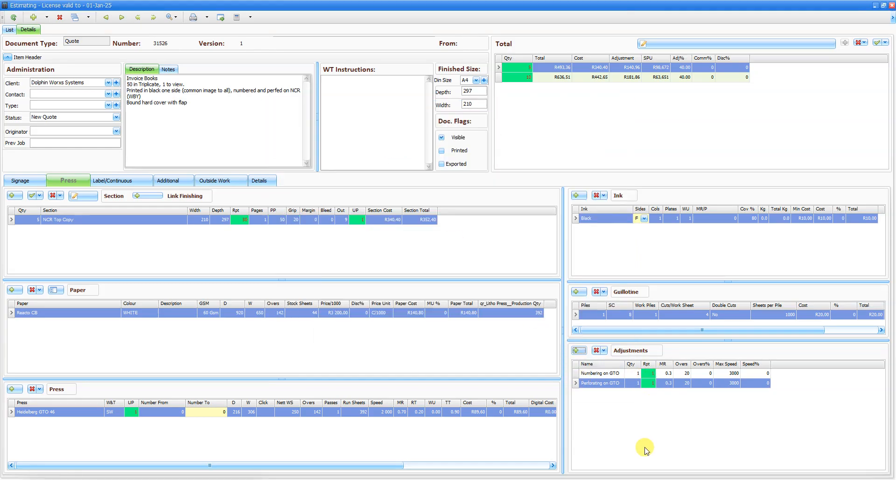
- Add an NCR Middle Copy section with a repeat (Rpt) of 50 and assign Black ink to it
click(13, 198)
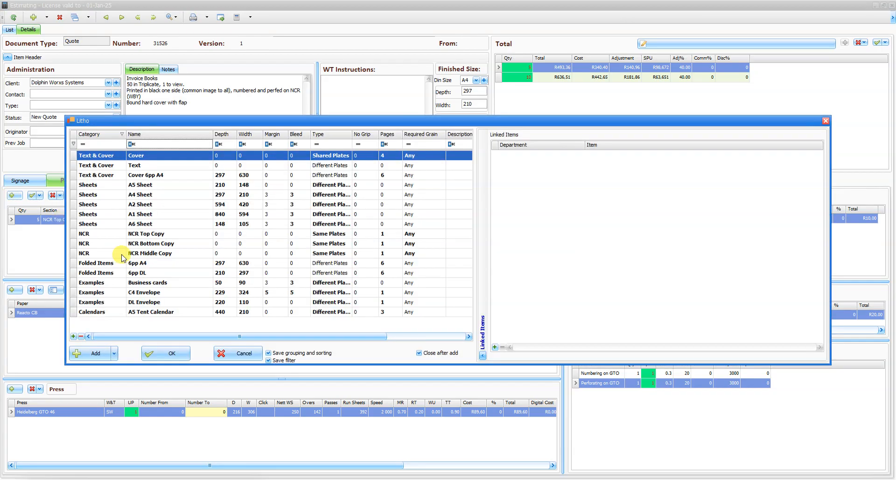
click(166, 254)
click(93, 354)
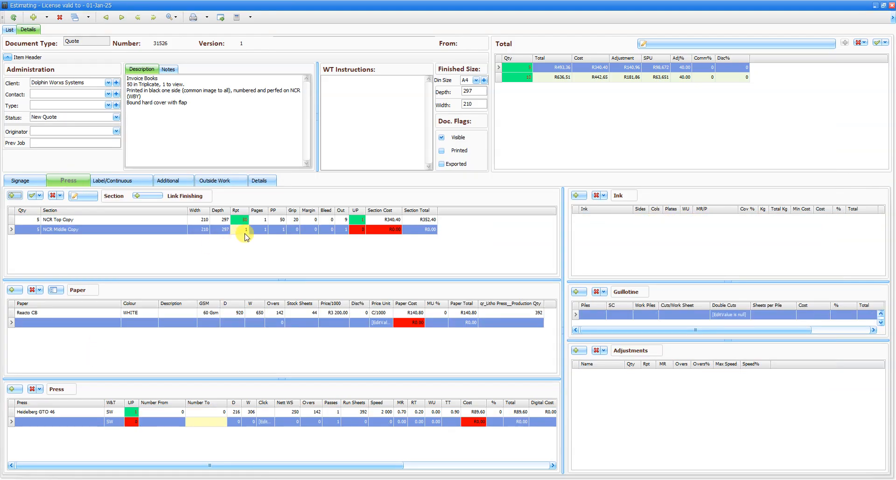
click(243, 229)
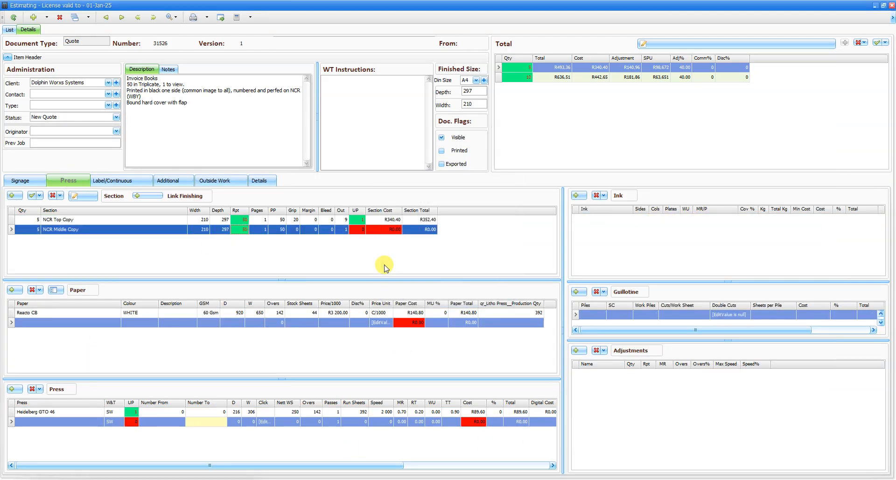
click(577, 196)
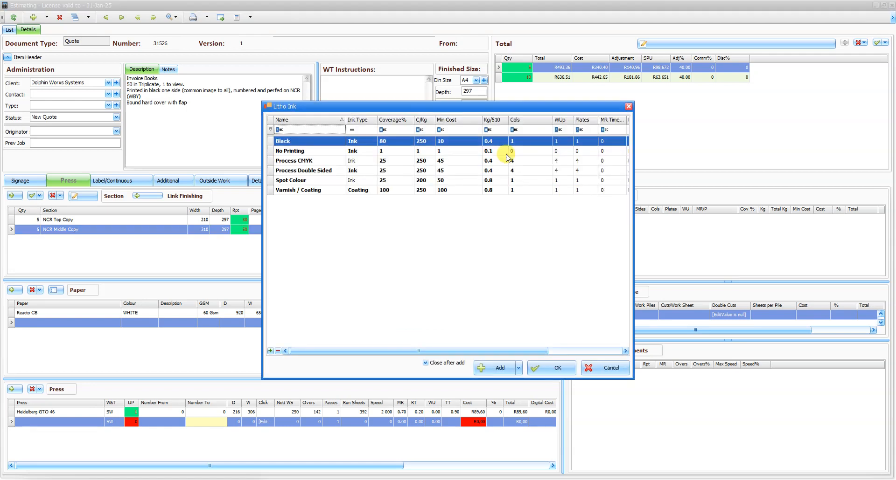
click(497, 368)
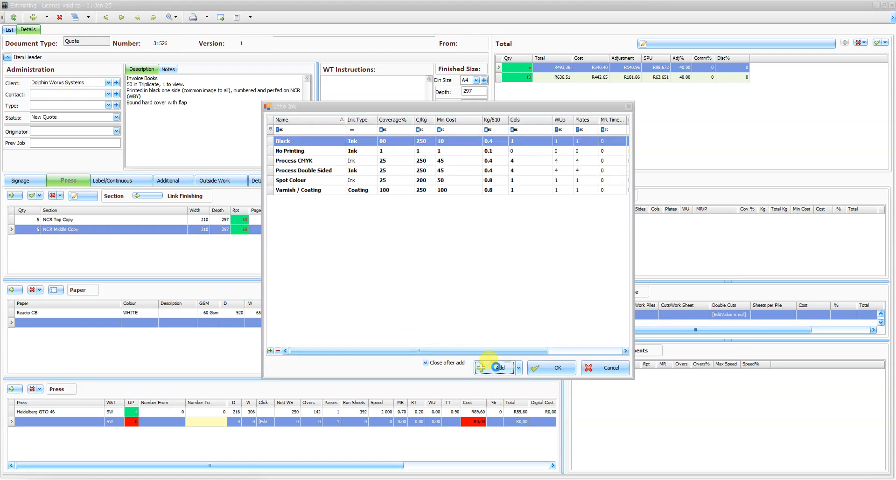
- Assign Peters Papers as supplier of the blue 60 gsm Reacto CFB 920 × 650 paper and add that paper to the middle copy
click(12, 290)
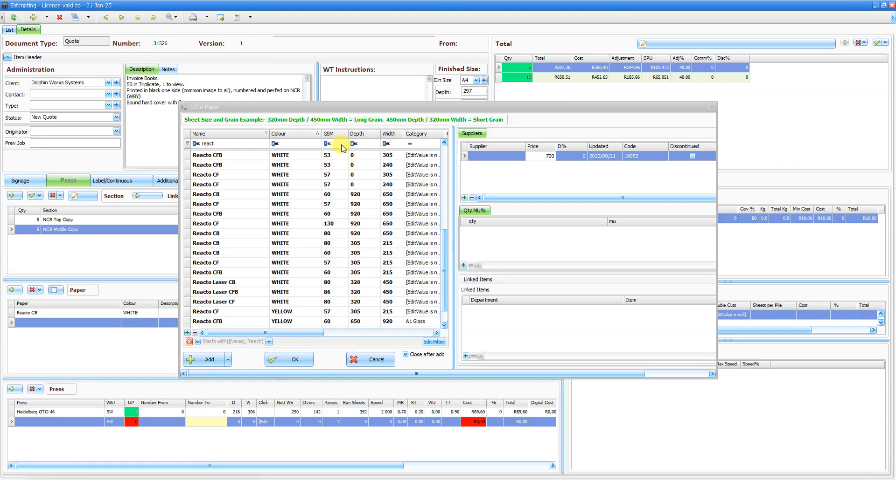
click(291, 145)
text(blue)
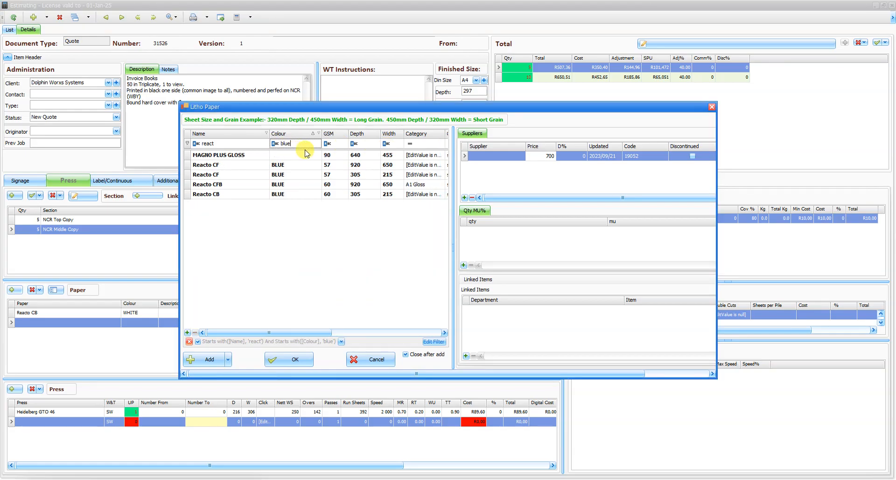
click(279, 185)
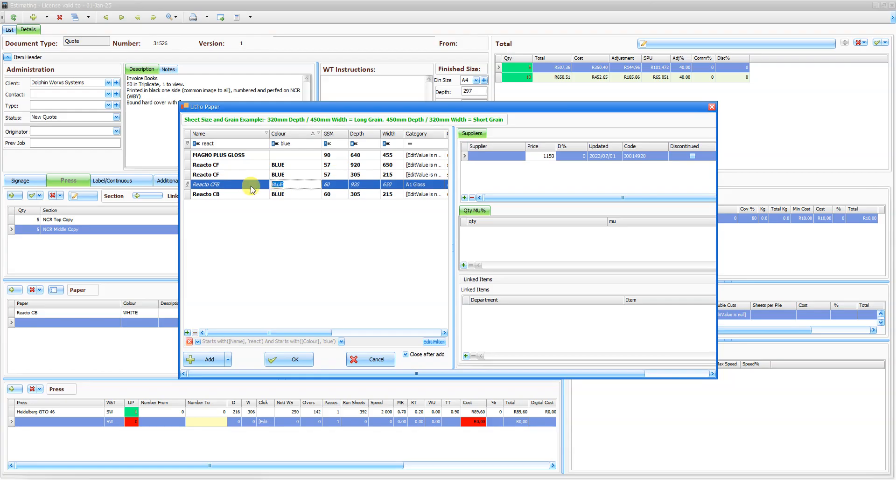
click(482, 160)
click(447, 157)
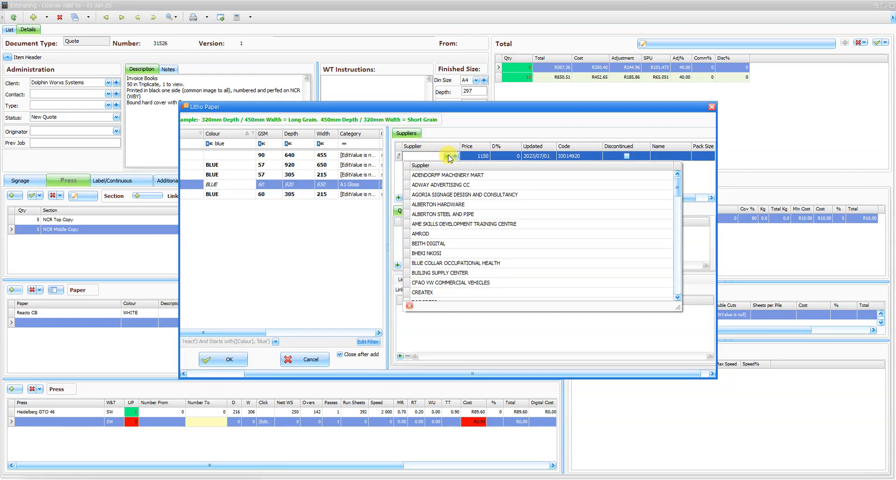
text(pet)
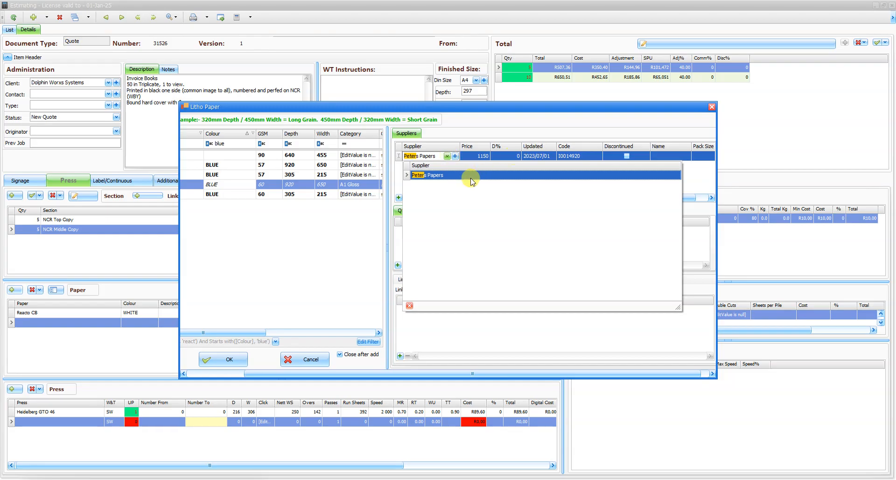
click(464, 175)
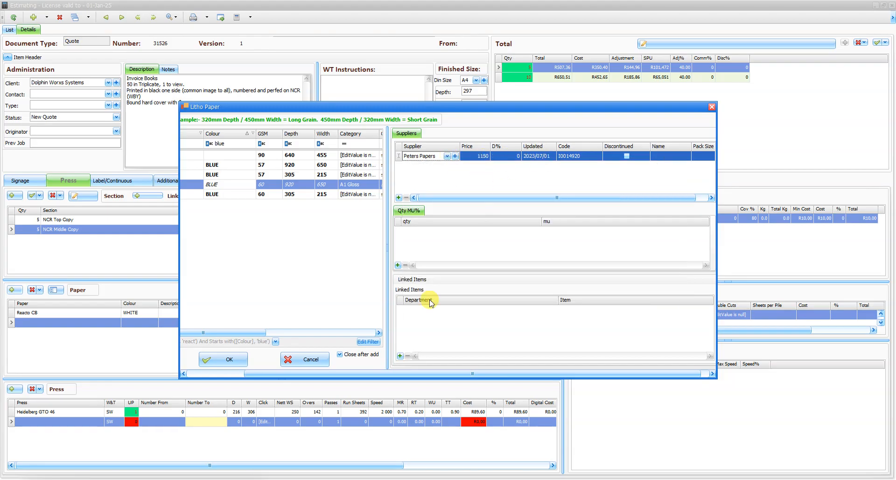
drag(346, 377, 244, 374)
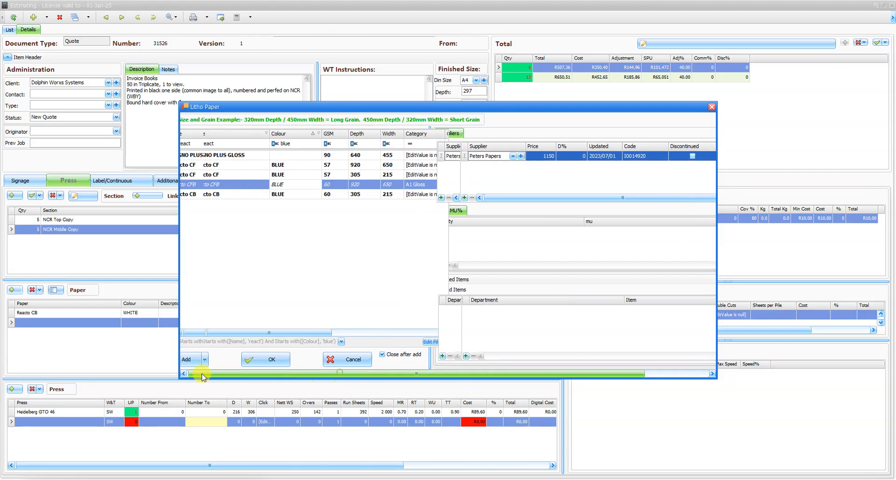
click(208, 360)
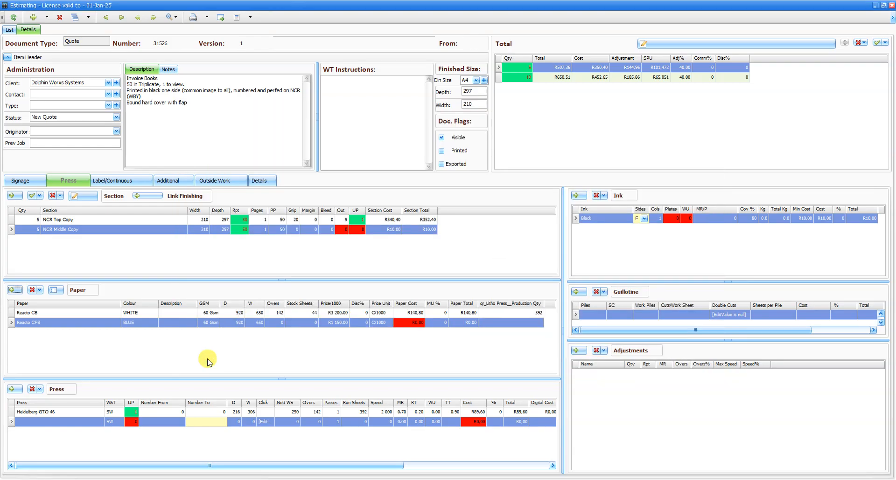
- Add the Heidelberg GTO 46 press to the NCR Middle Copy section and set its UP value to 1
click(11, 389)
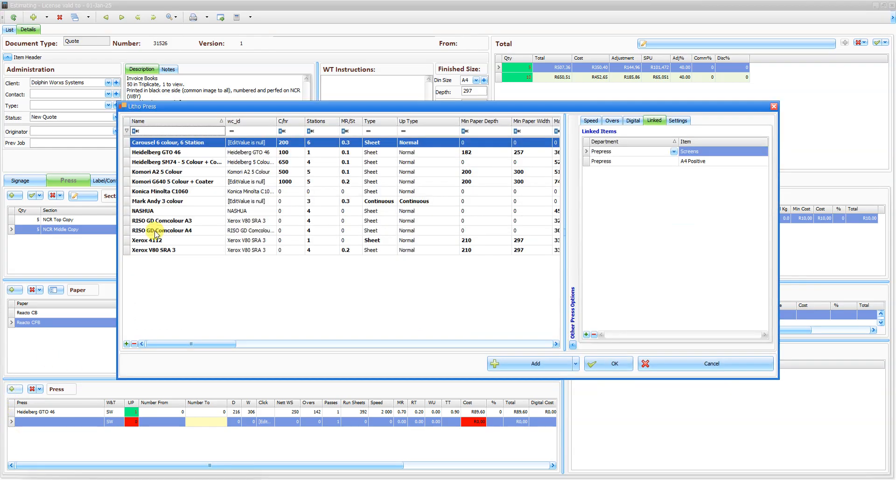
click(173, 152)
click(554, 362)
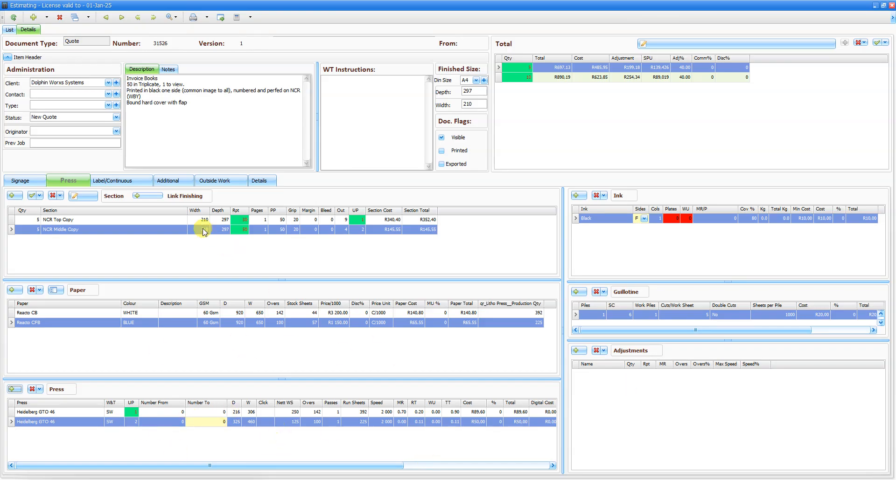
click(134, 423)
click(171, 438)
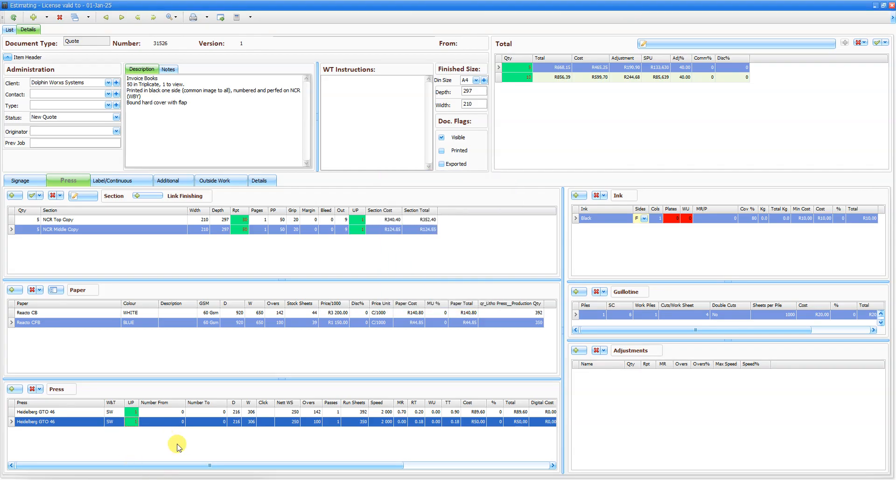
click(655, 317)
- Add an NCR Bottom Copy section with a repeat (Rpt) of 50 and assign Black ink to it
click(14, 197)
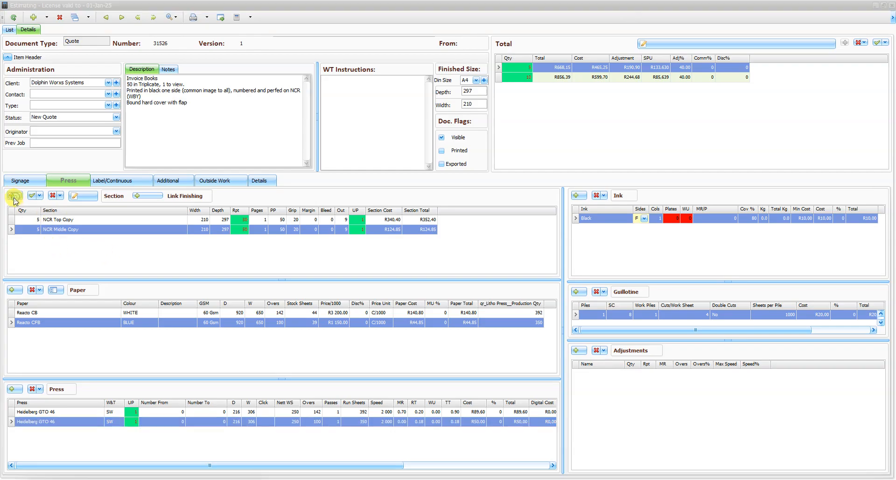
click(154, 244)
click(96, 353)
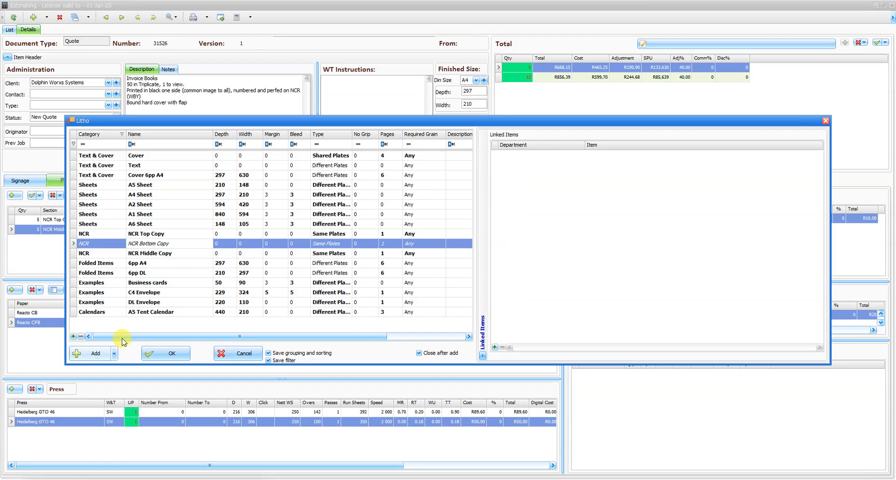
click(243, 241)
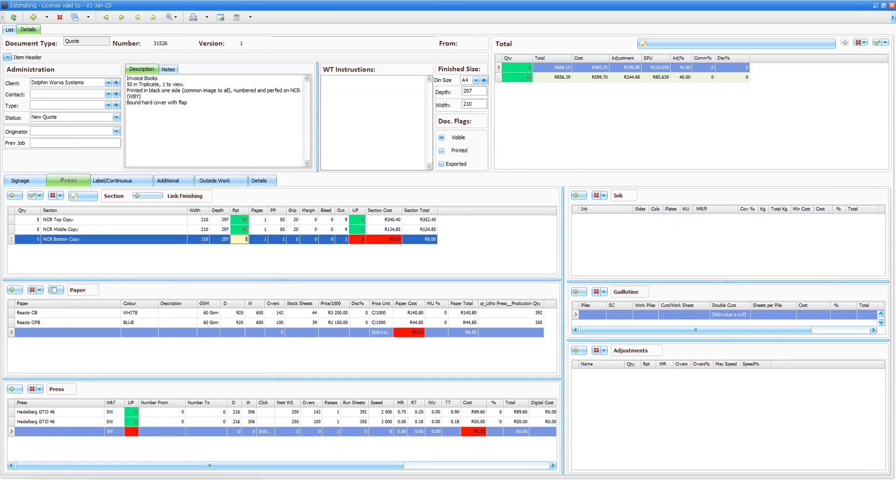
click(573, 196)
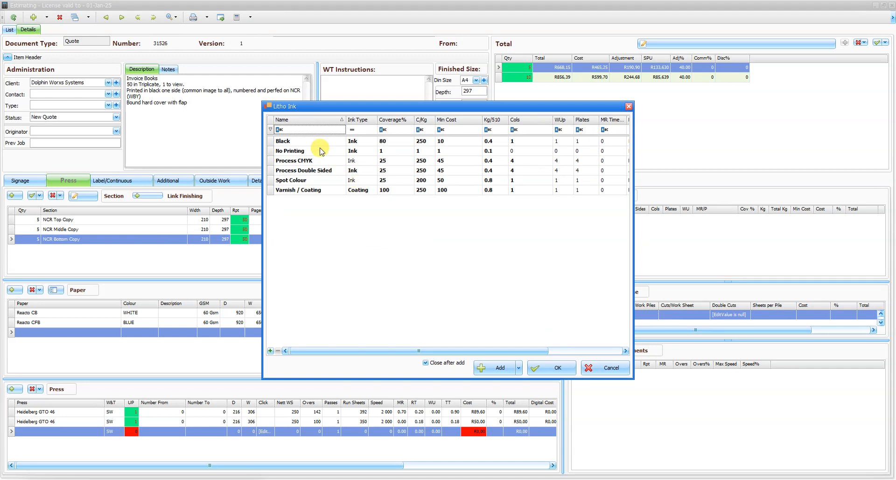
click(498, 368)
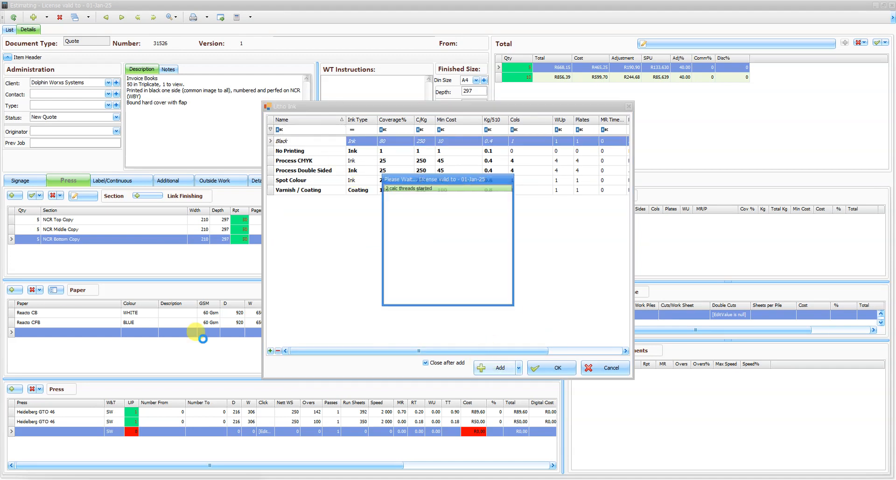
- Filter the Reacto papers for the bottom copy by yellow and check the size of the Reacto CF sheet
click(12, 290)
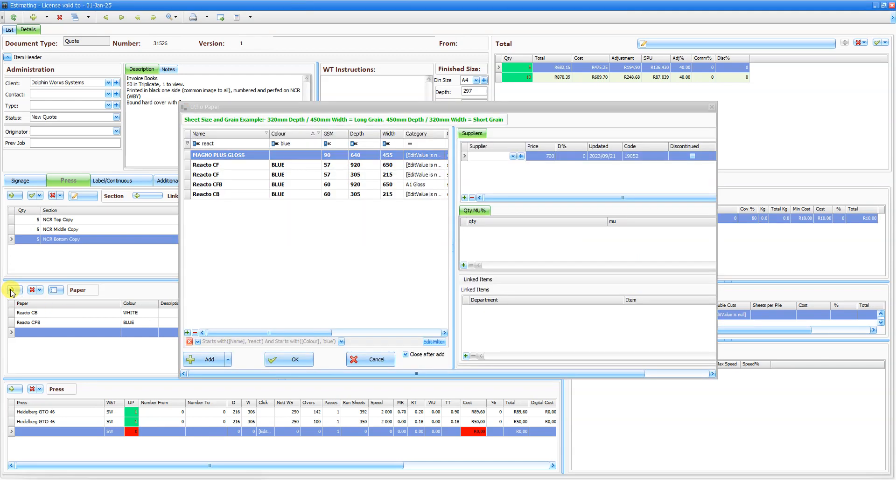
click(297, 144)
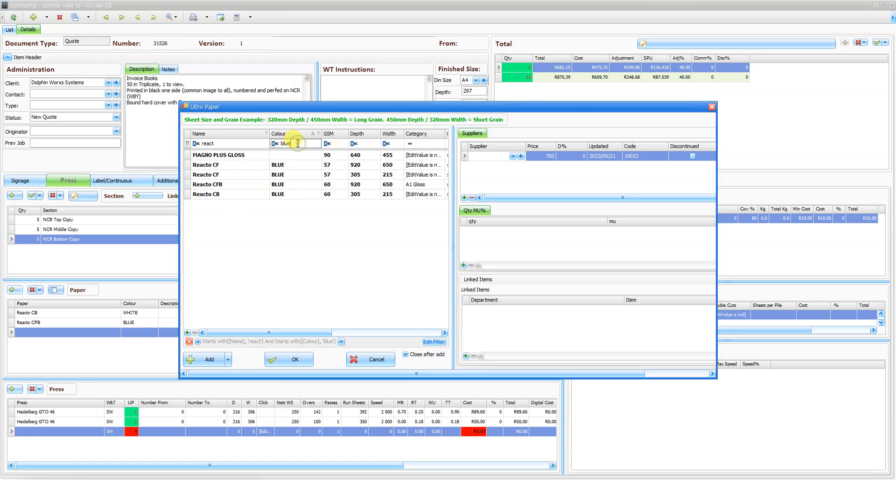
key(BackSpace)
key(BackSpace)
key(BackSpace)
text(yello)
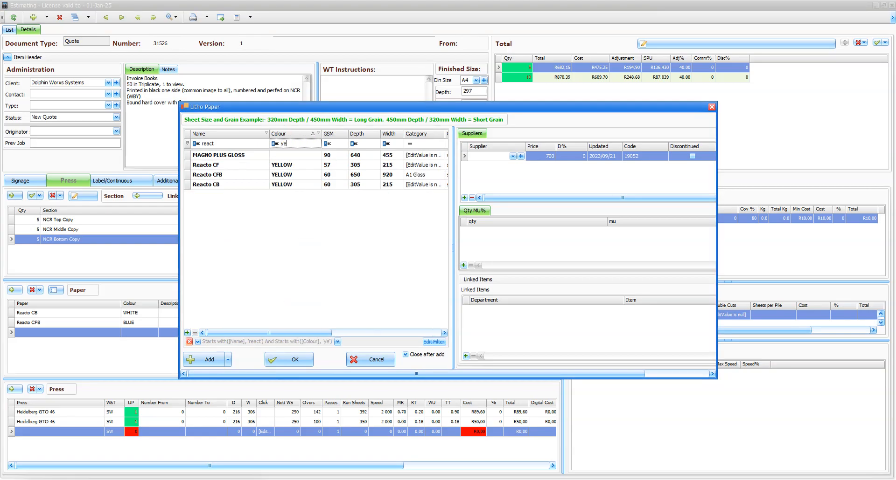
click(292, 165)
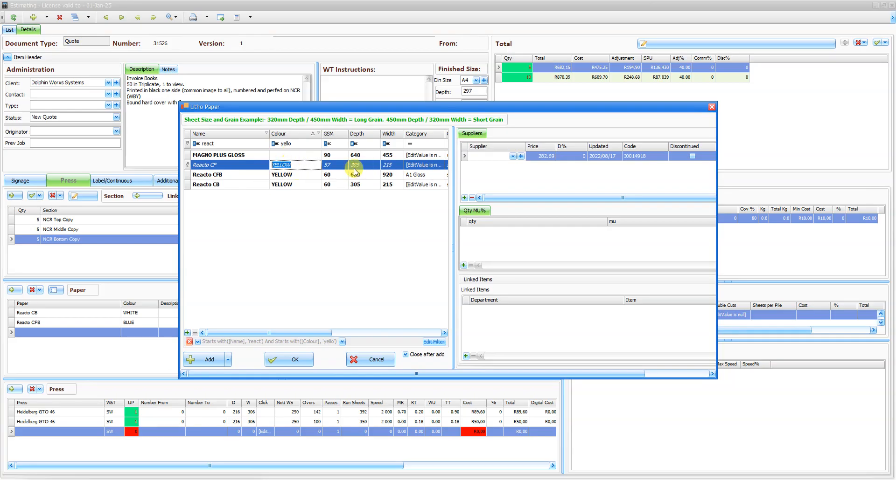
- Filter the Reacto papers by green and check the 60 gsm Reacto CFB 920 × 650 sheet
click(308, 144)
key(BackSpace)
key(BackSpace)
key(BackSpace)
key(BackSpace)
key(BackSpace)
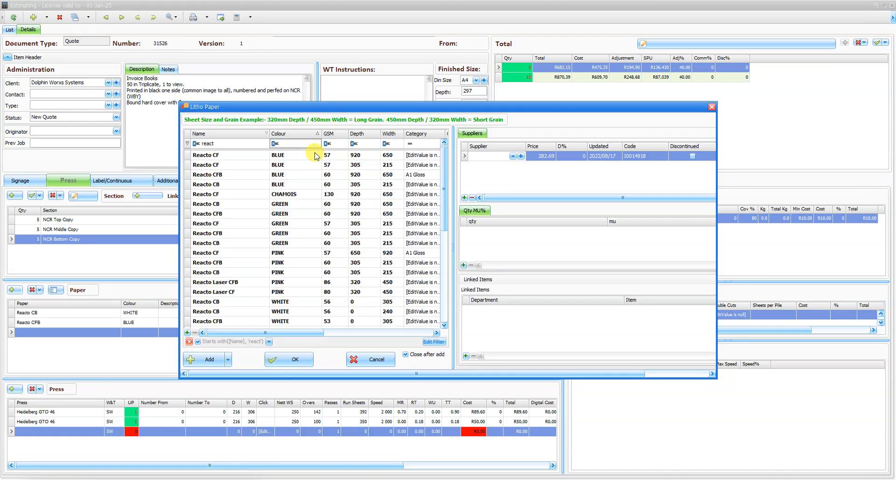
text(gree)
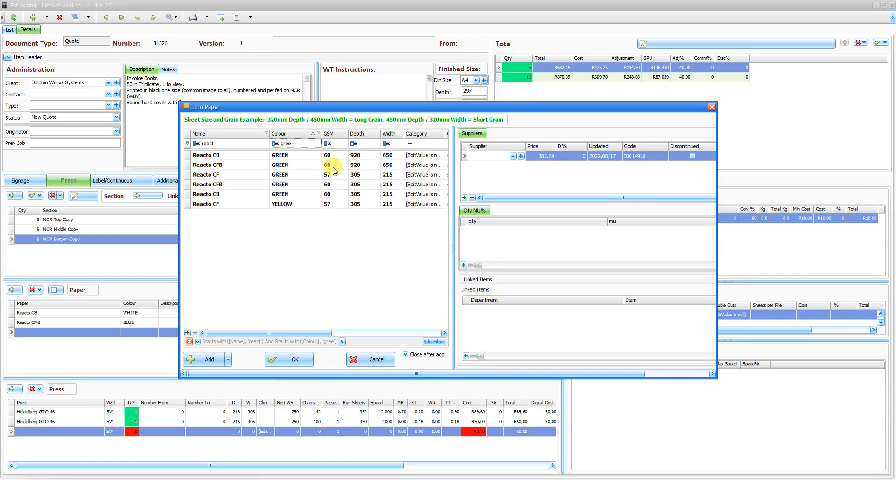
click(334, 165)
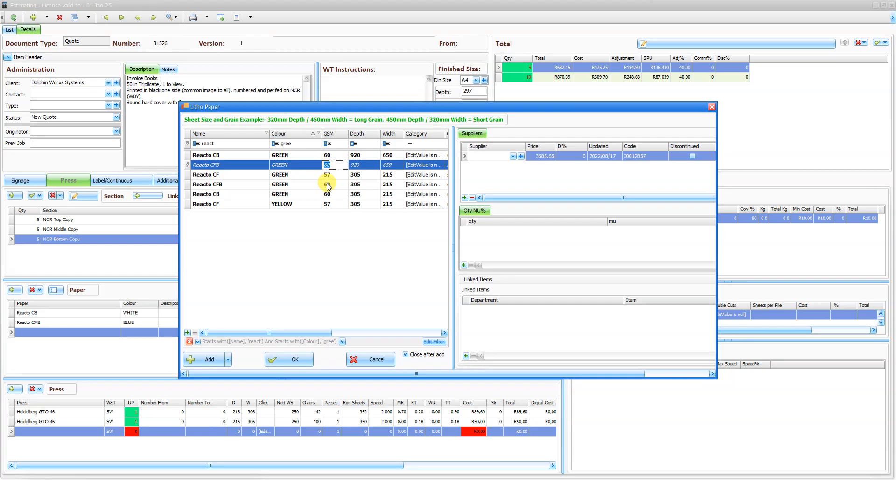
- Add the 57 gsm blue Reacto CF 920 × 650 sheet to the NCR Bottom Copy section and change its colour to Yellow
click(308, 144)
key(BackSpace)
key(BackSpace)
key(BackSpace)
key(BackSpace)
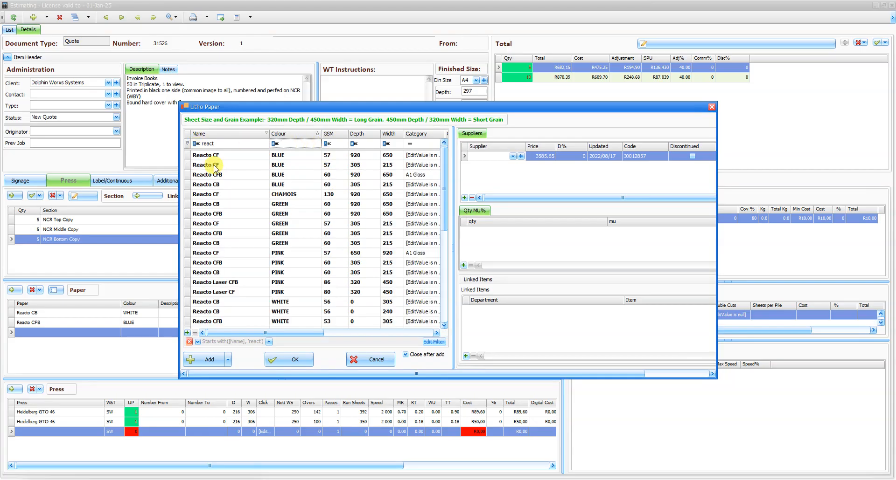
click(213, 156)
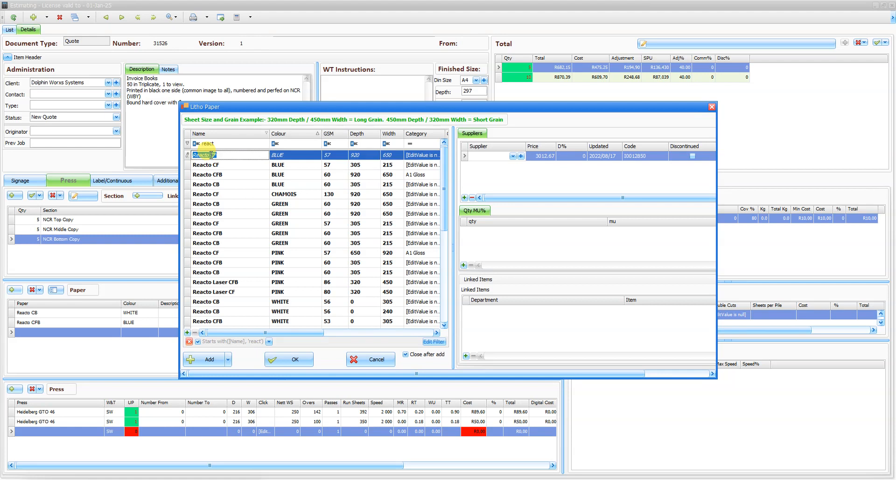
click(212, 360)
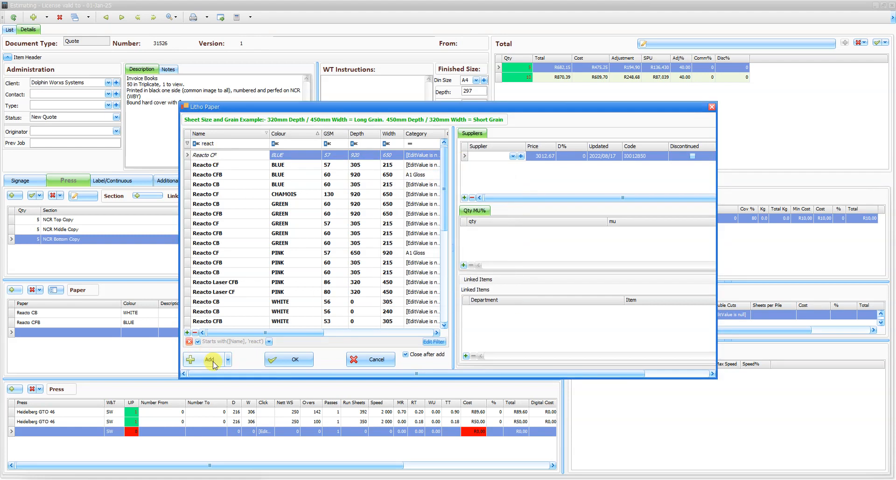
click(135, 332)
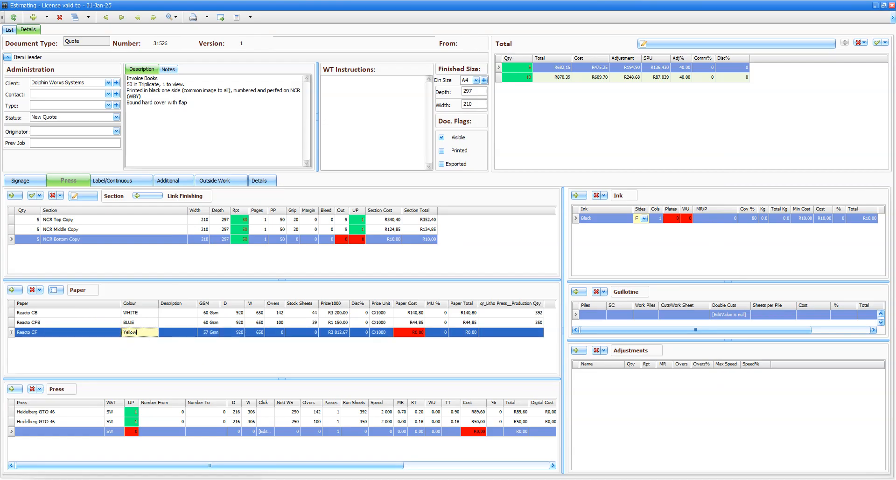
click(184, 352)
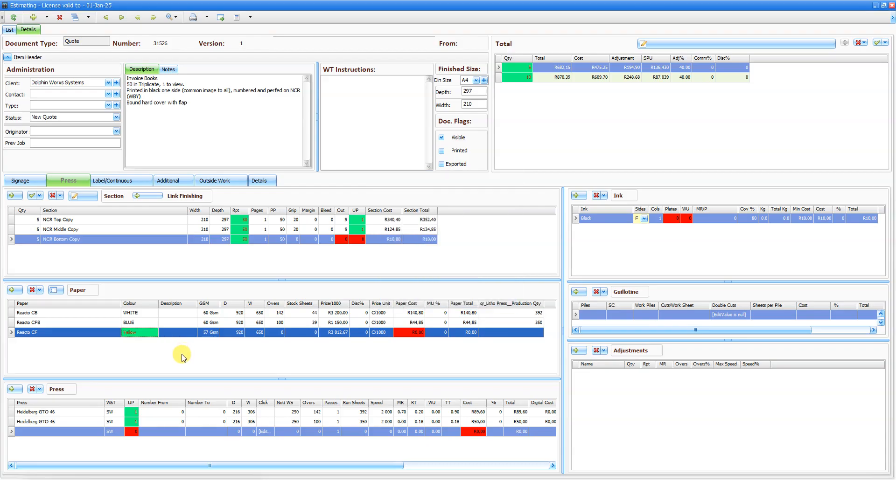
- Add the Heidelberg GTO 46 press to the NCR Bottom Copy section and set its UP value to 1
click(12, 389)
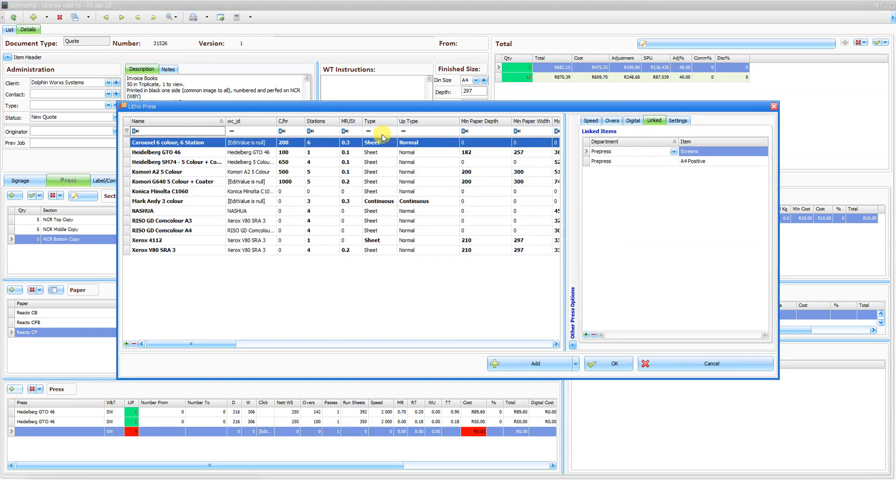
click(170, 152)
click(539, 364)
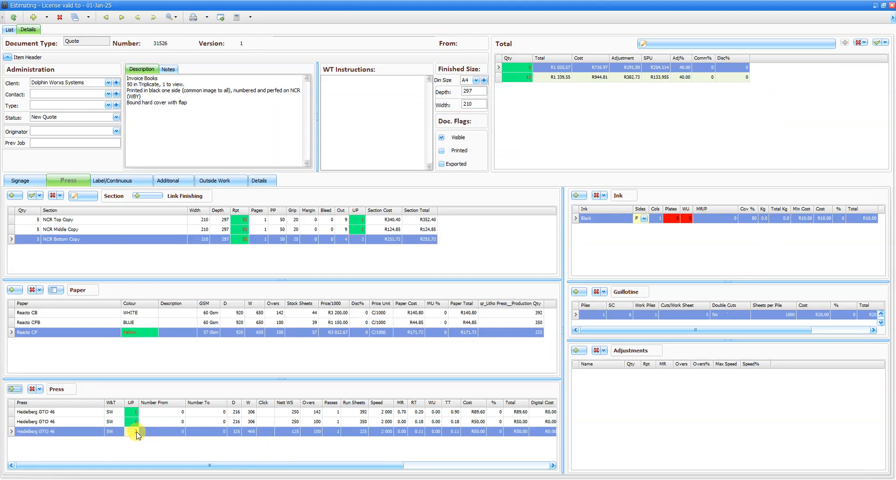
click(136, 433)
click(354, 356)
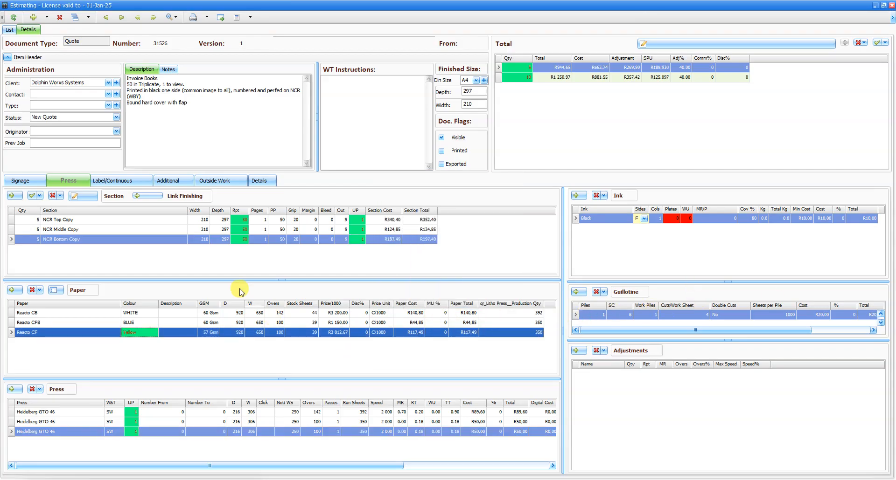
- Review the ink, guillotine and adjustment entries of the NCR top, middle and bottom copy sections
click(78, 220)
click(79, 230)
click(74, 240)
click(75, 230)
click(74, 220)
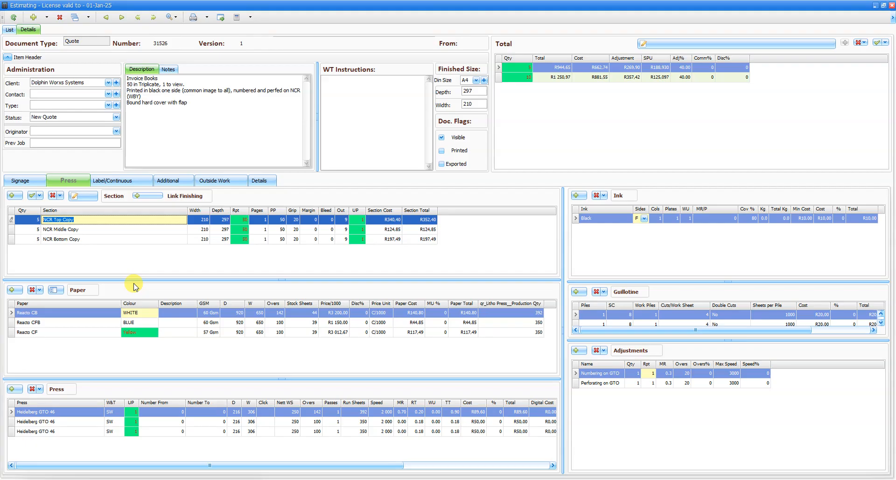
- Filter the finishing items by "colla" and add Collating to the quote's finishing
click(171, 182)
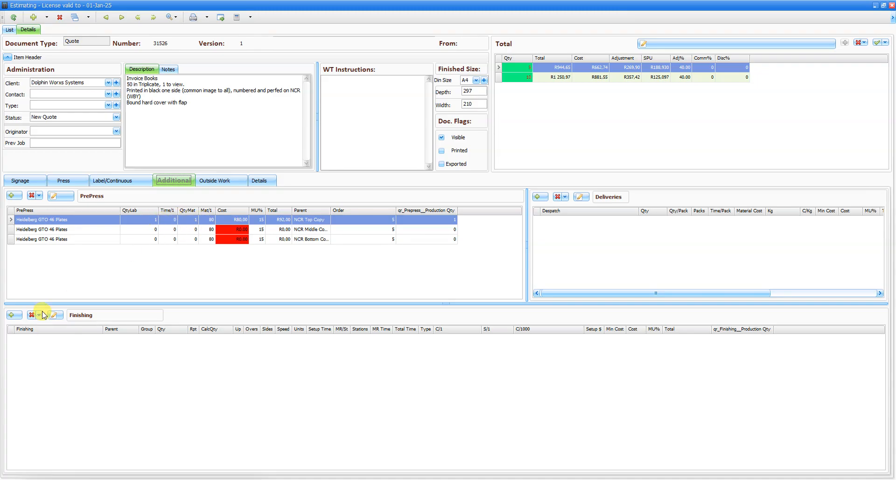
click(15, 317)
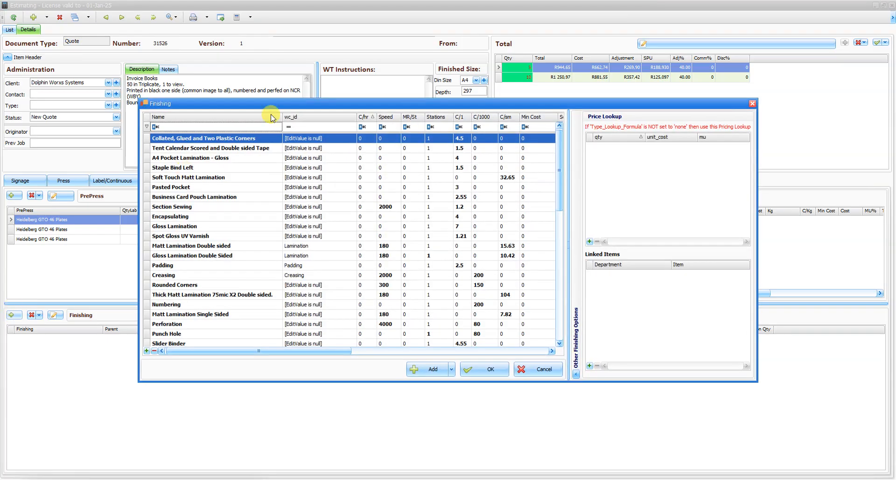
click(171, 127)
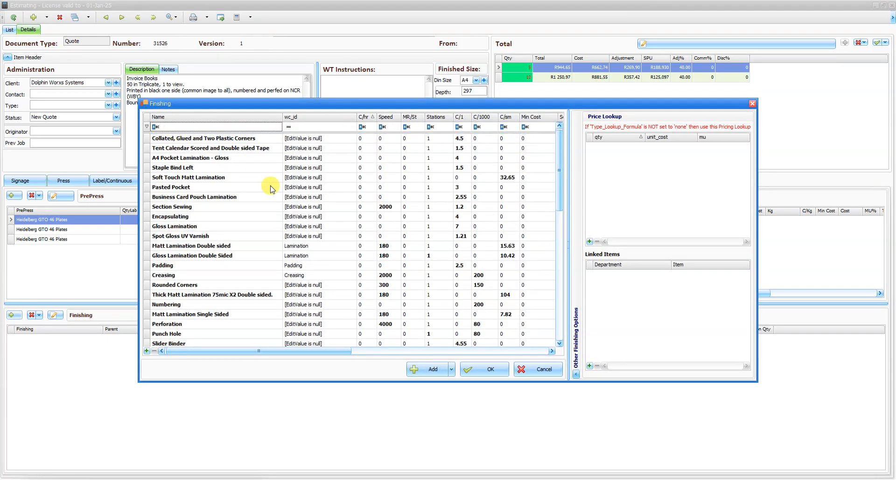
text(colla)
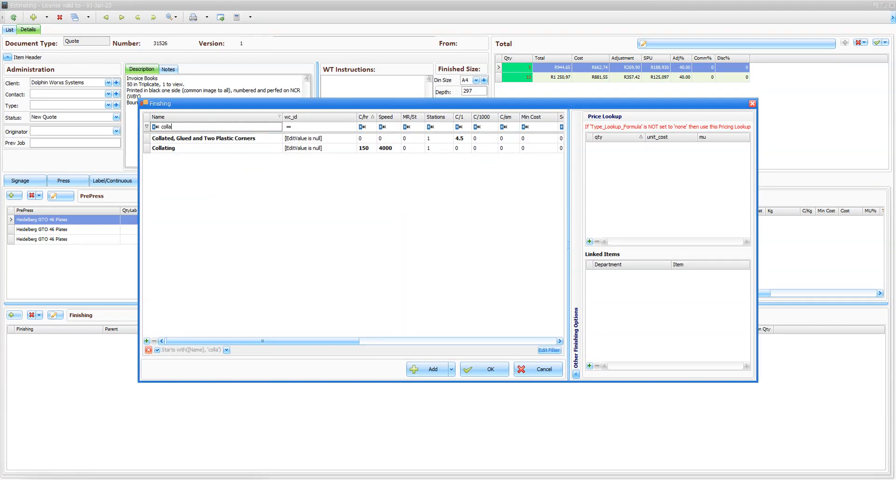
click(178, 149)
click(427, 371)
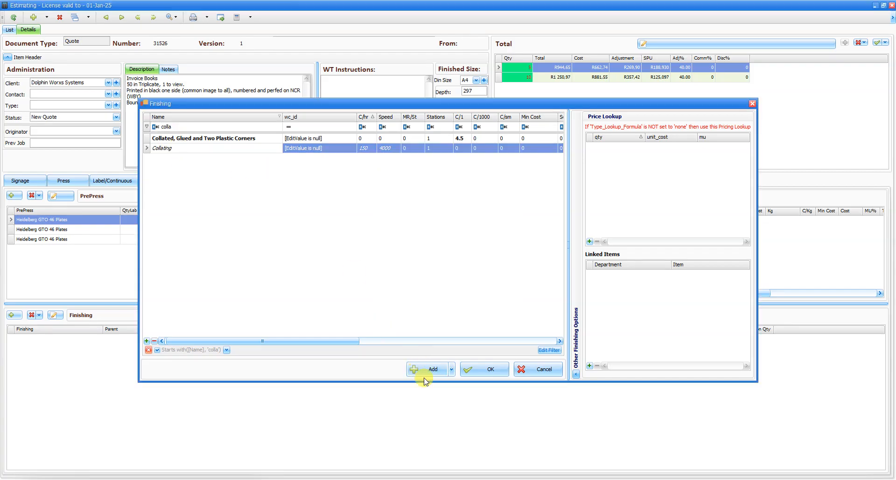
- Open the finishing item list again and clear its "colla" name filter
click(14, 316)
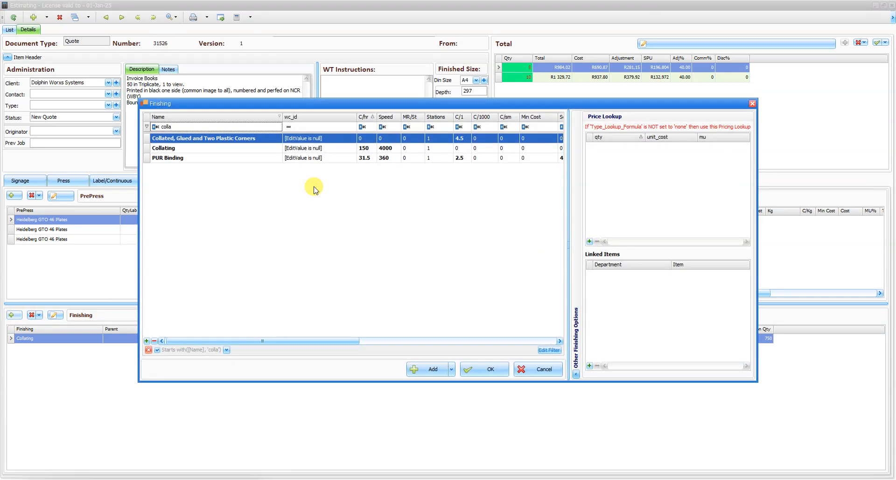
click(190, 131)
key(BackSpace)
key(BackSpace)
key(BackSpace)
key(BackSpace)
key(BackSpace)
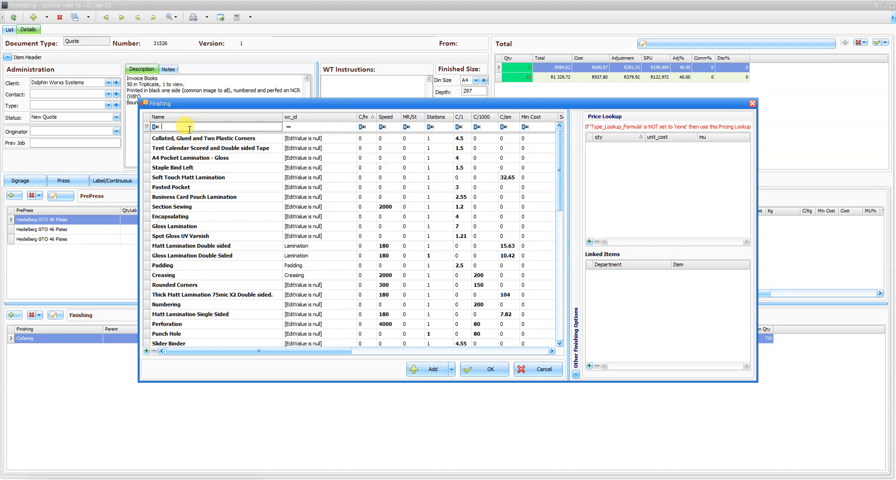
text(bin)
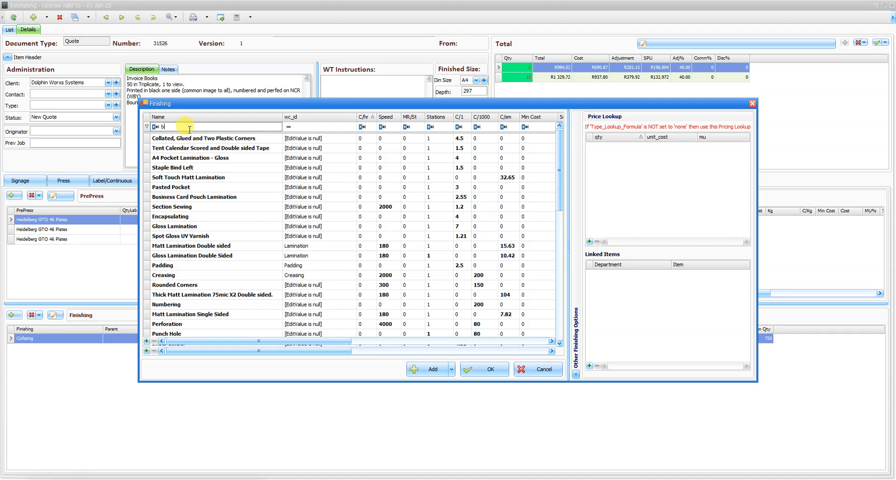
key(BackSpace)
key(BackSpace)
key(BackSpace)
text(a4)
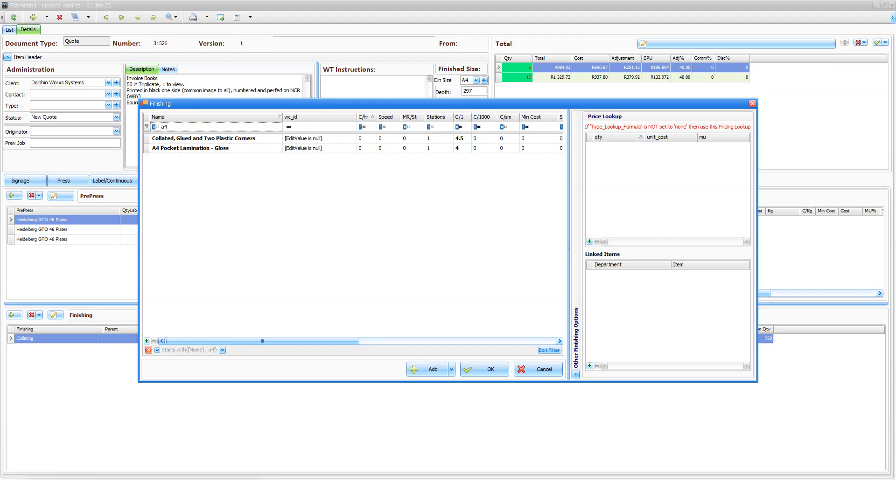
key(BackSpace)
key(BackSpace)
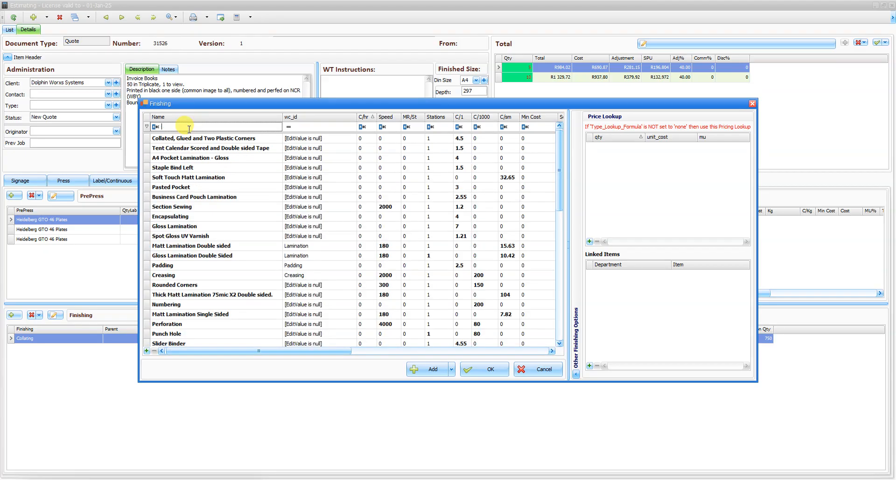
- Filter the finishing items by "qua" and add Quarter binding to the quote's finishing
text(qua)
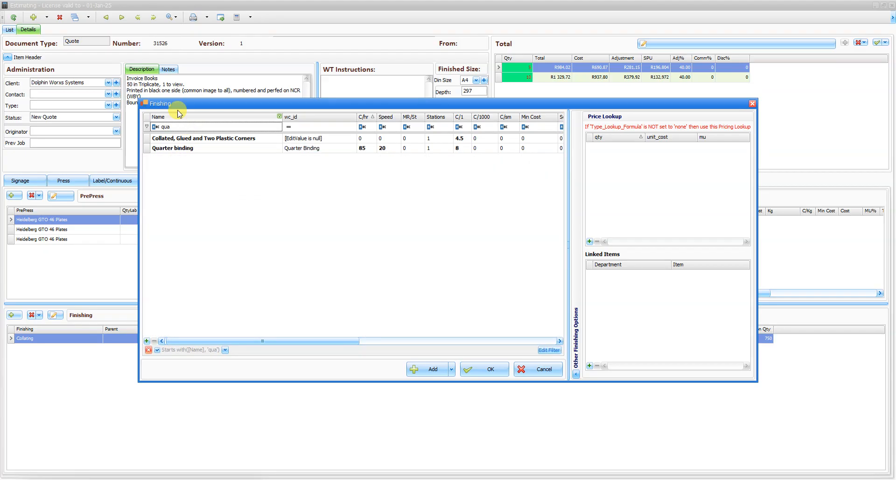
click(201, 149)
click(434, 370)
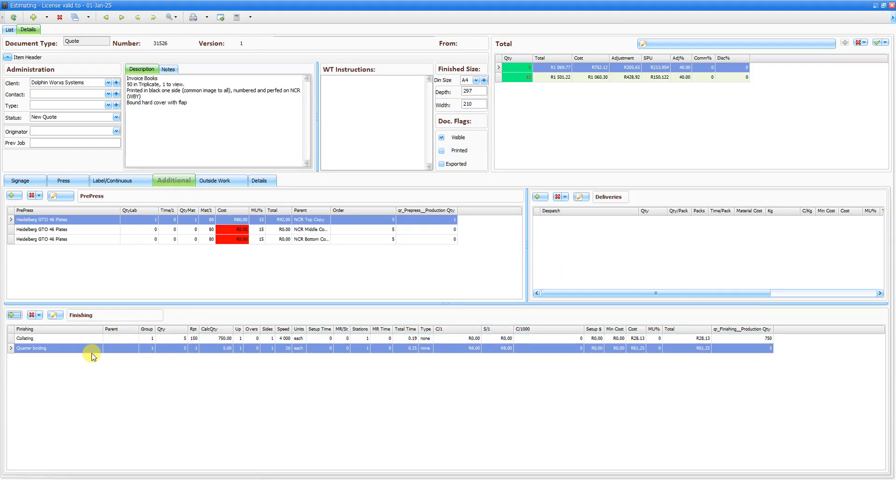
- Check the quantities, speeds and costs of the Collating and Quarter binding finishing entries
click(65, 349)
click(130, 411)
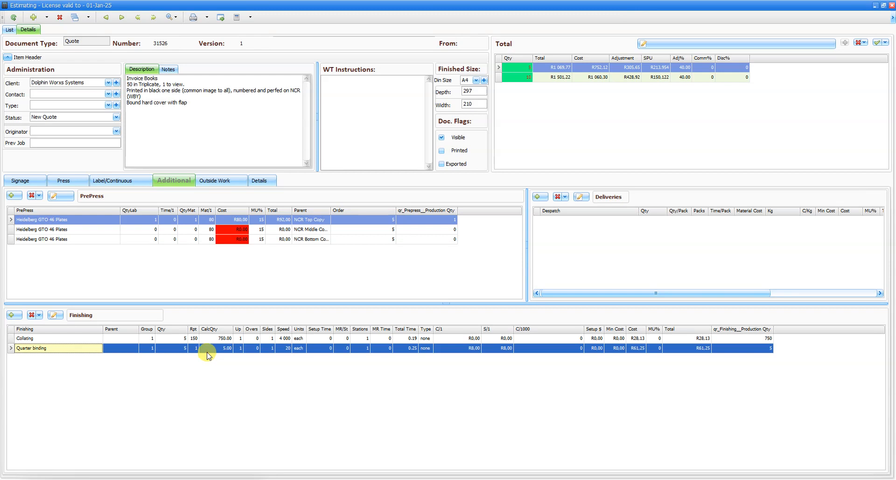
click(35, 339)
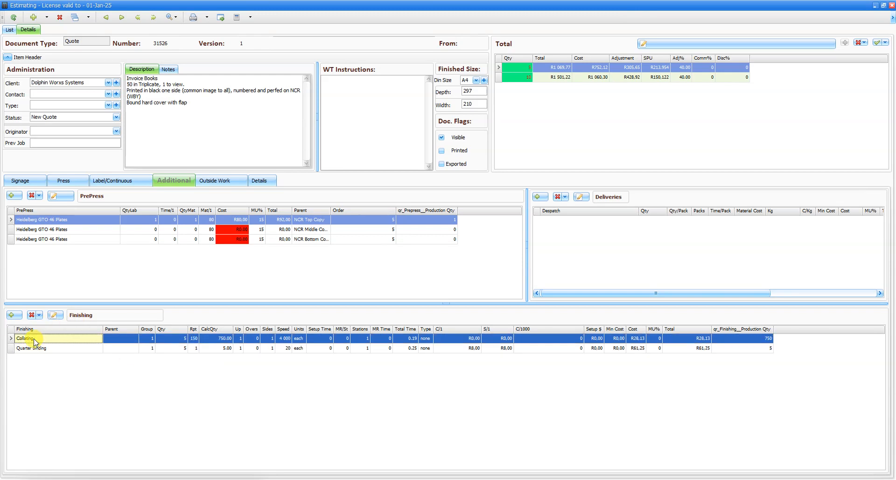
click(38, 350)
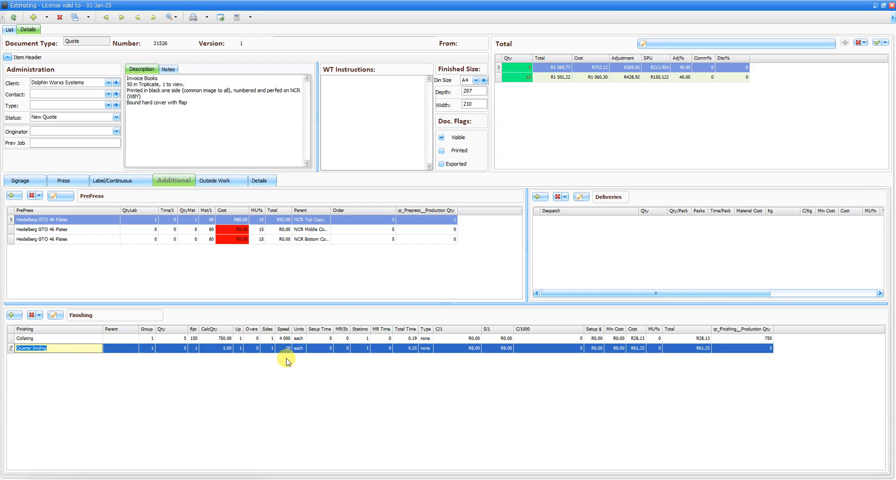
- Add a Cover section from the Text & Cover category to the quote's litho press sections
click(79, 183)
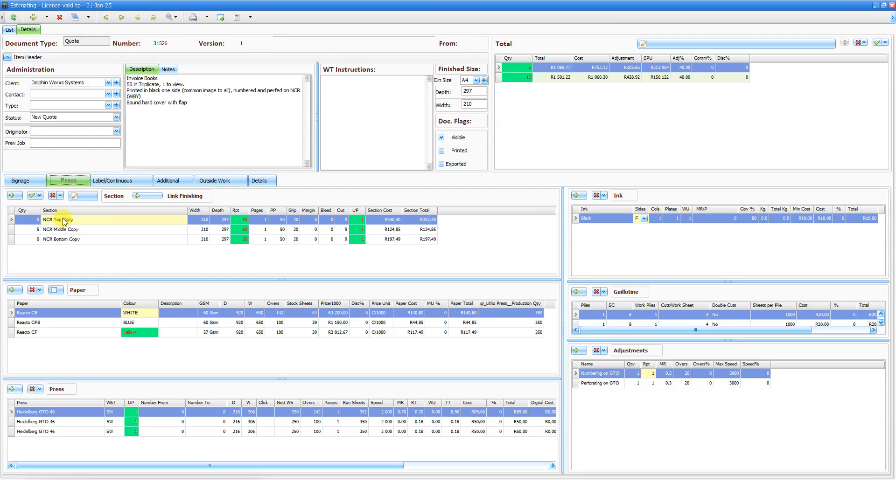
click(12, 196)
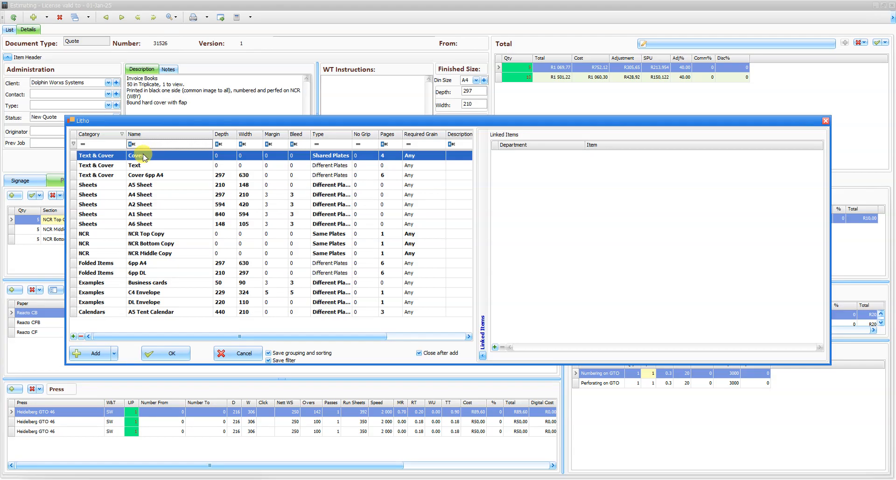
click(86, 351)
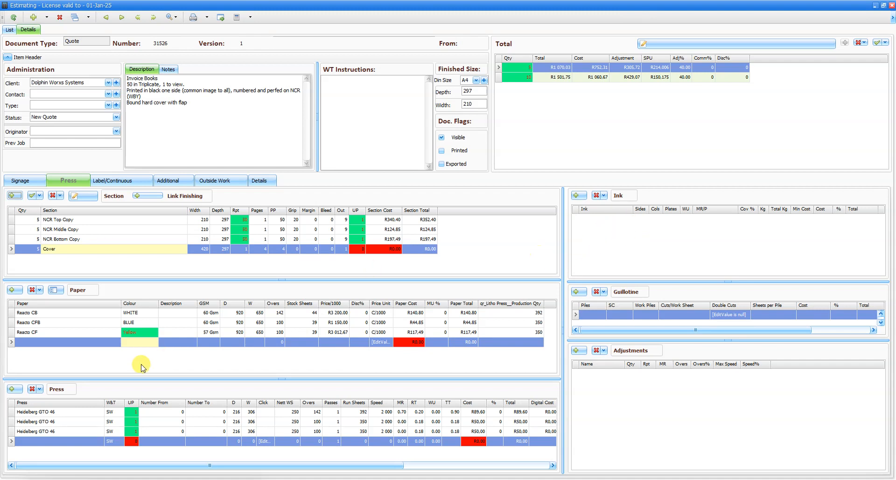
- Open the paper list for the Cover section and clear its "react" name filter
click(16, 292)
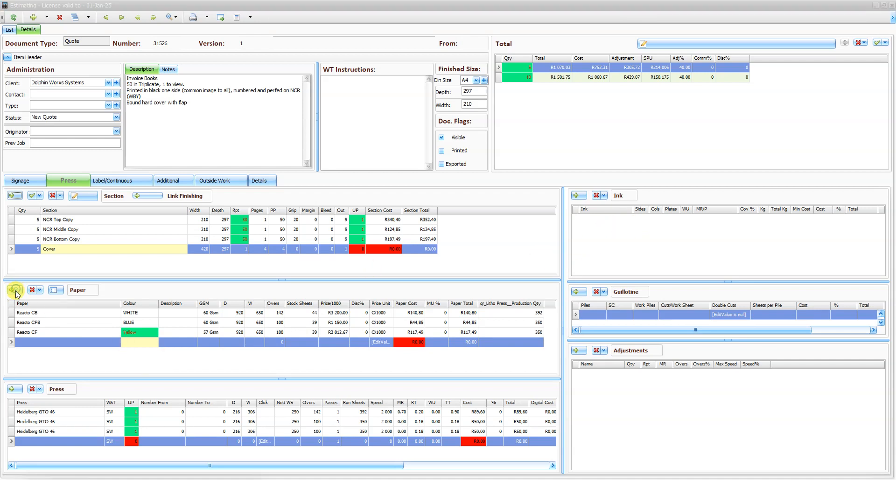
click(229, 143)
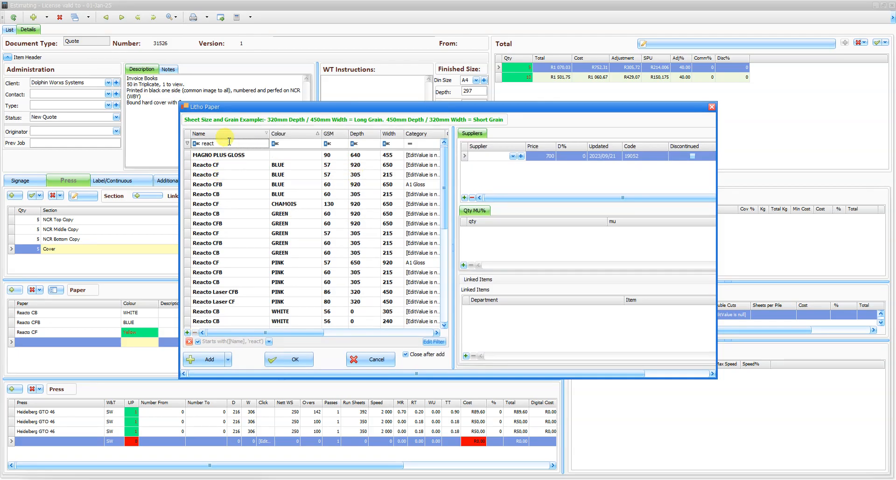
key(BackSpace)
key(BackSpace)
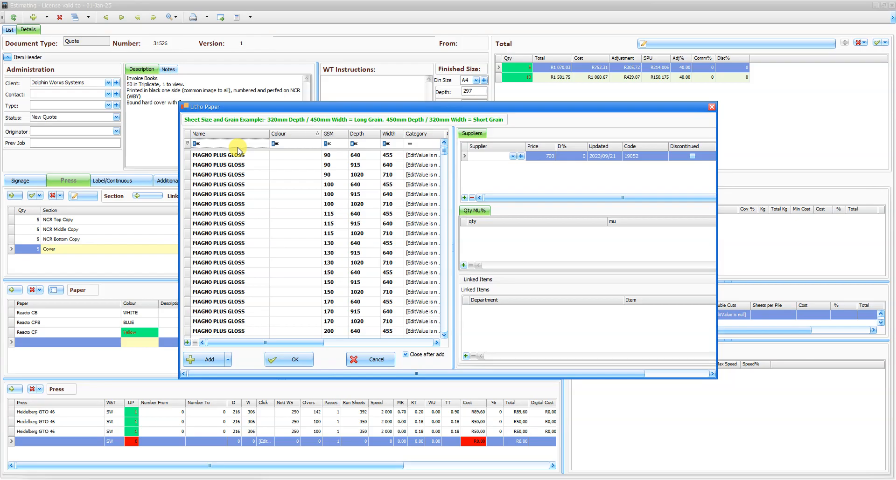
text(gre)
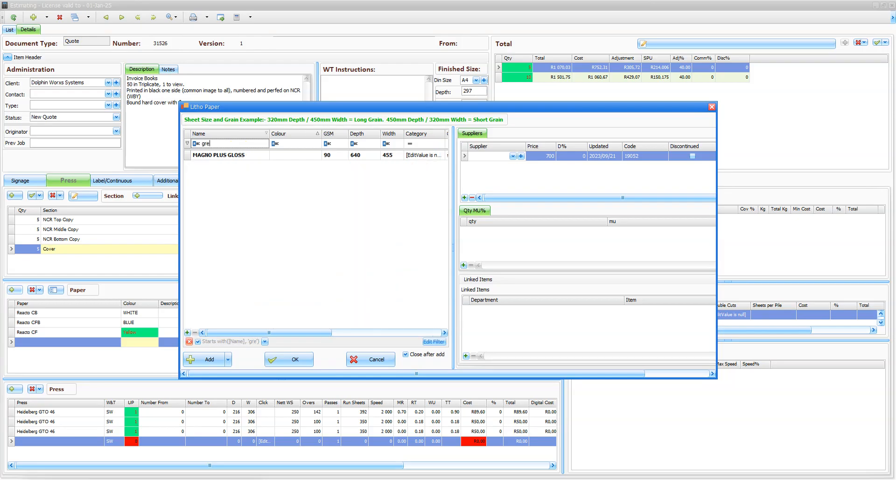
key(BackSpace)
key(BackSpace)
key(BackSpace)
- Filter the papers by "chip" and add the grey 750 gsm CHIPBOARD 1200 MICRON 640 × 915 sheet to the Cover section
click(237, 147)
text(c)
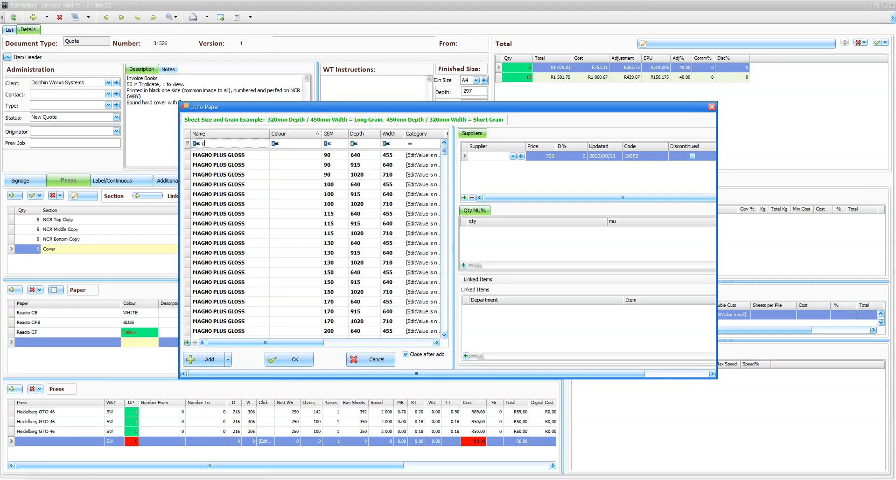
text(hip)
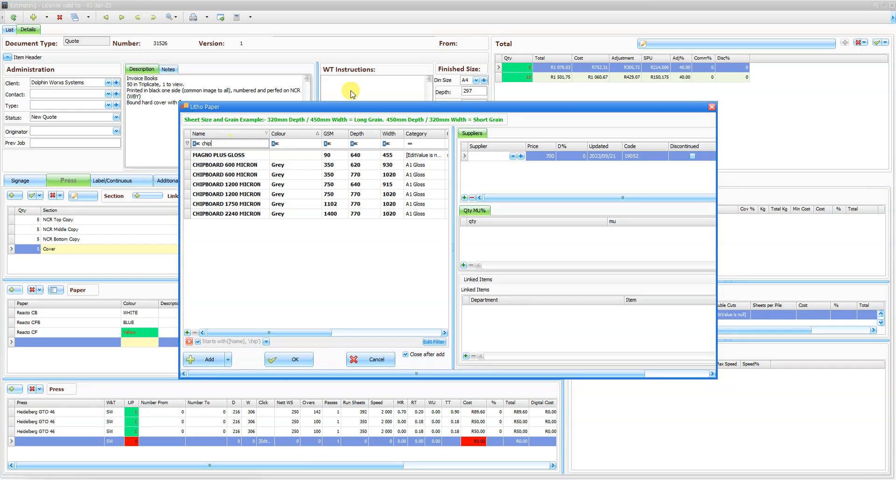
click(246, 184)
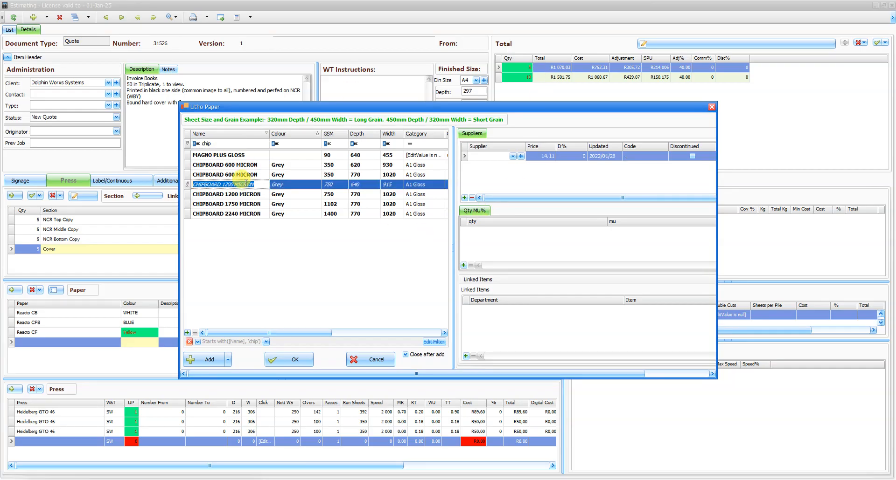
click(201, 360)
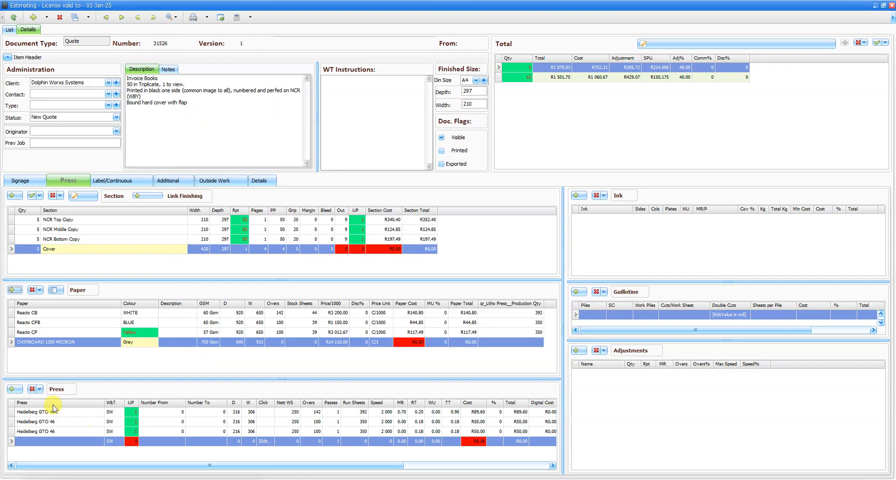
- Create a new litho press entry named Non Printing Press with 1 station for the Cover section
click(13, 390)
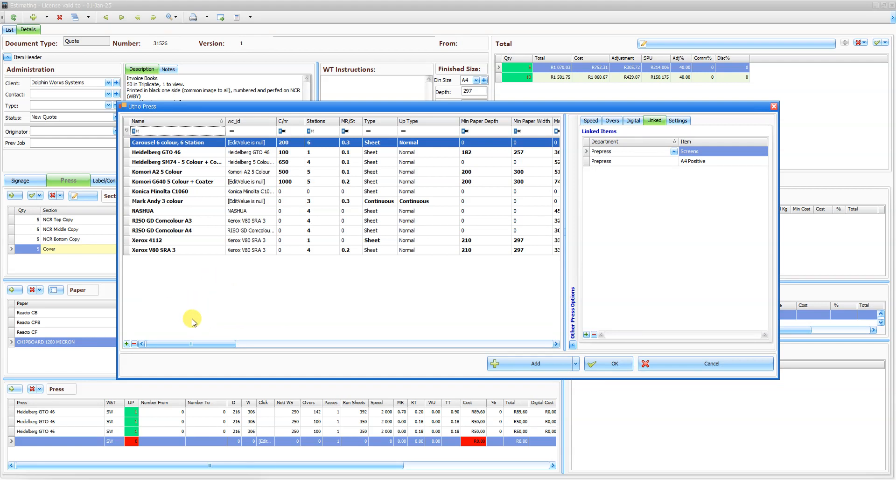
click(126, 344)
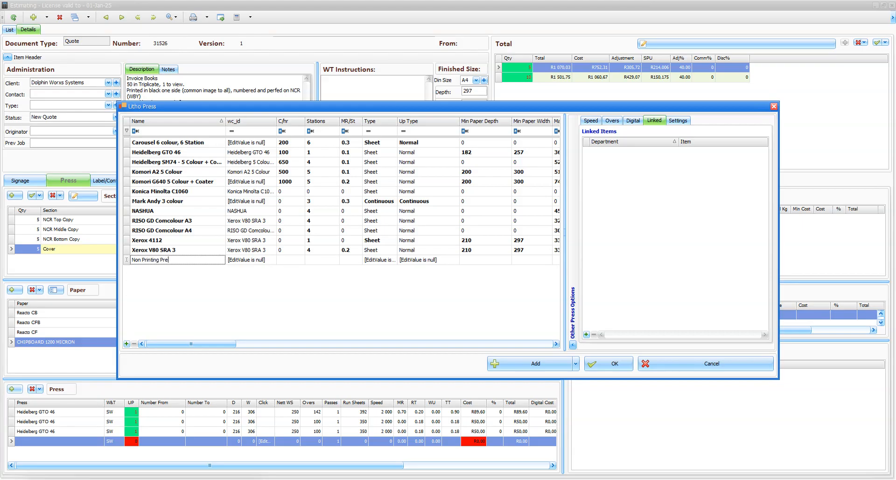
key(Tab)
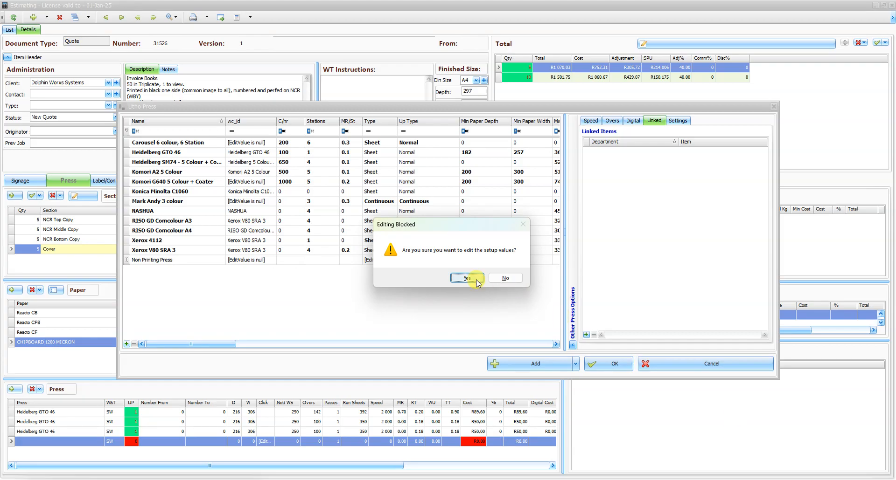
click(463, 279)
click(315, 261)
text(1)
key(Tab)
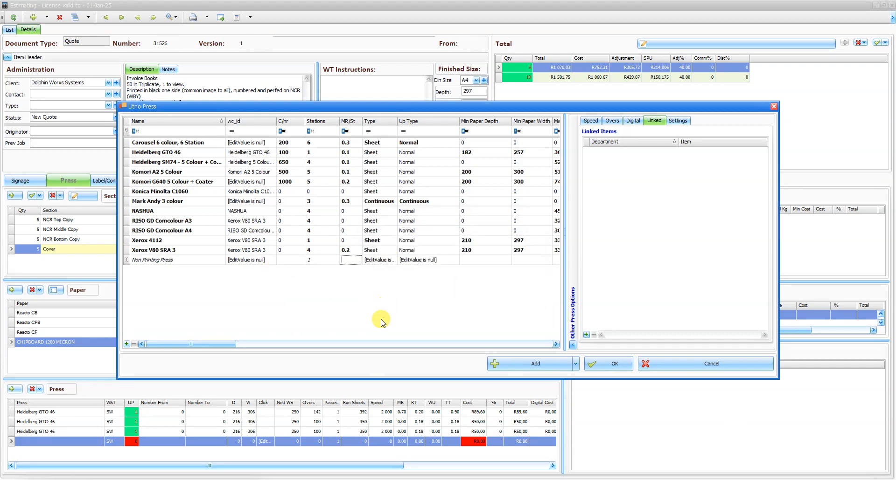
- Set the Non Printing Press type to Sheet and its up type to Normal
key(Tab)
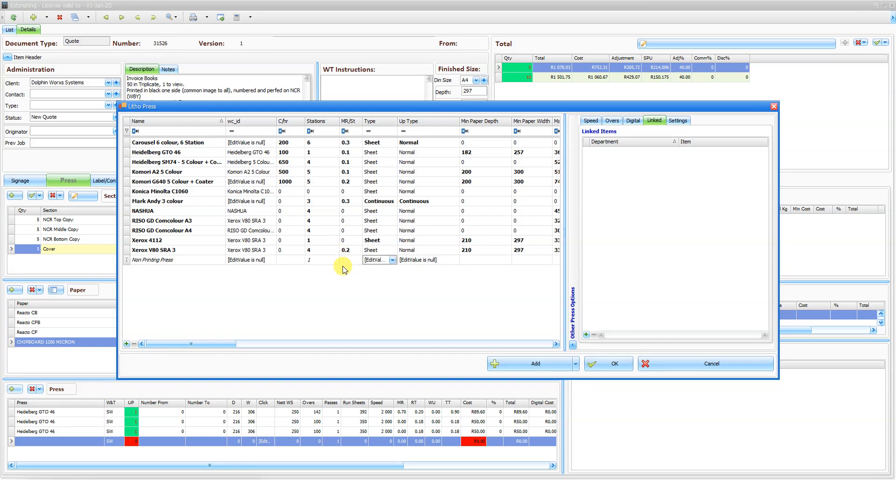
click(392, 260)
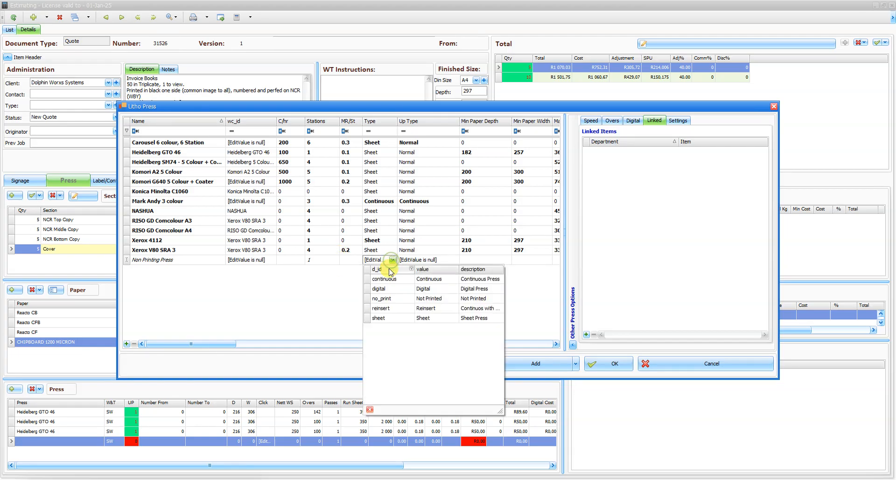
click(376, 318)
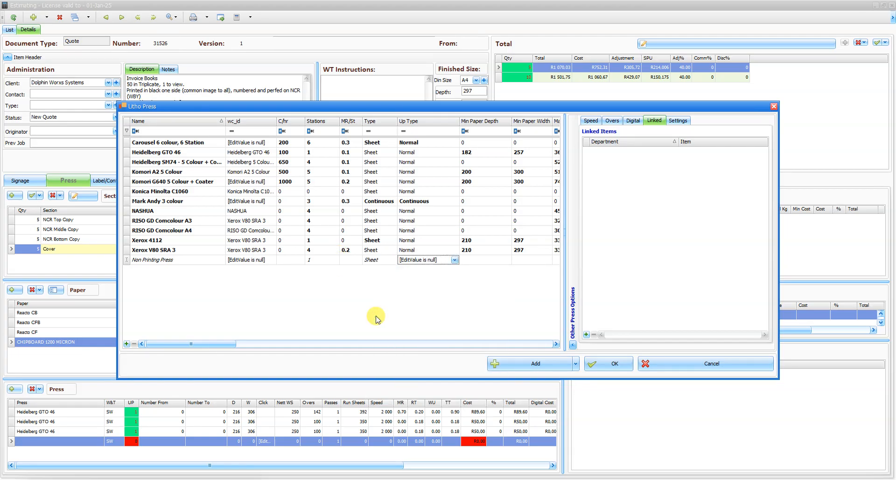
click(453, 259)
click(415, 289)
key(Tab)
drag(230, 344, 260, 346)
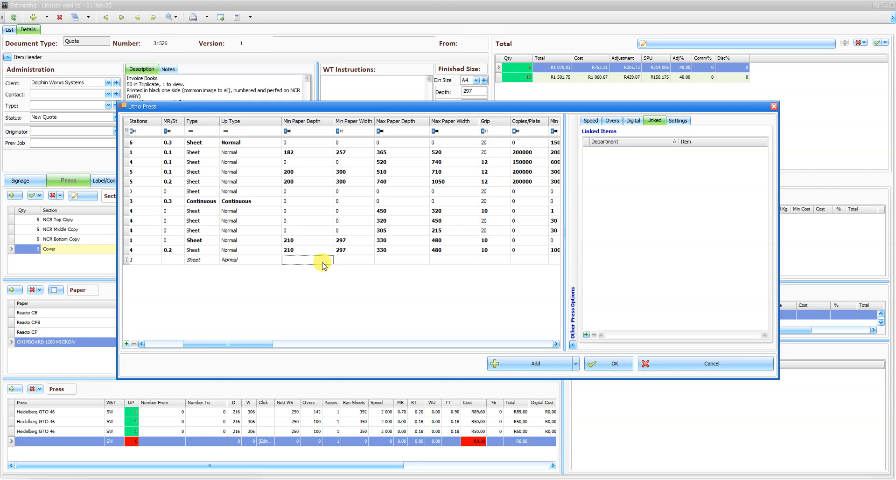
- Set the Non Printing Press paper limits to a minimum of 210 × 297 and a maximum of 330 × 480
text(10)
key(Tab)
text(297)
key(Tab)
text(330)
key(Tab)
text(48)
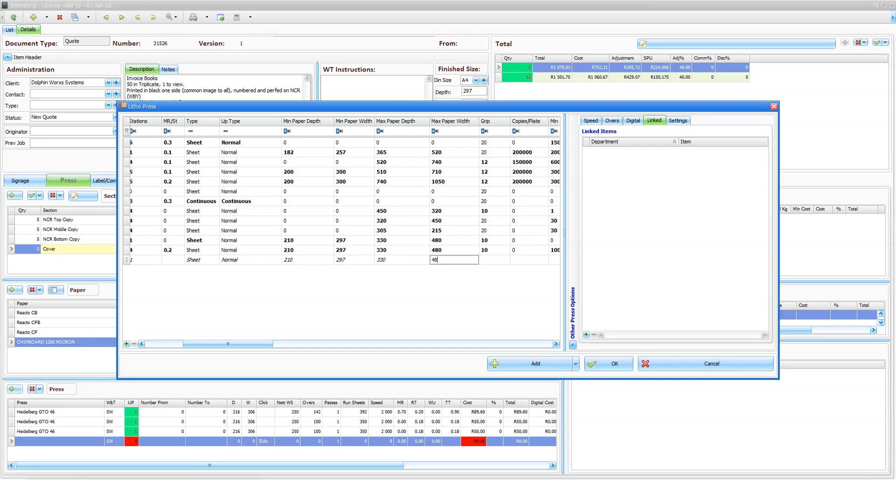
text(0)
key(Tab)
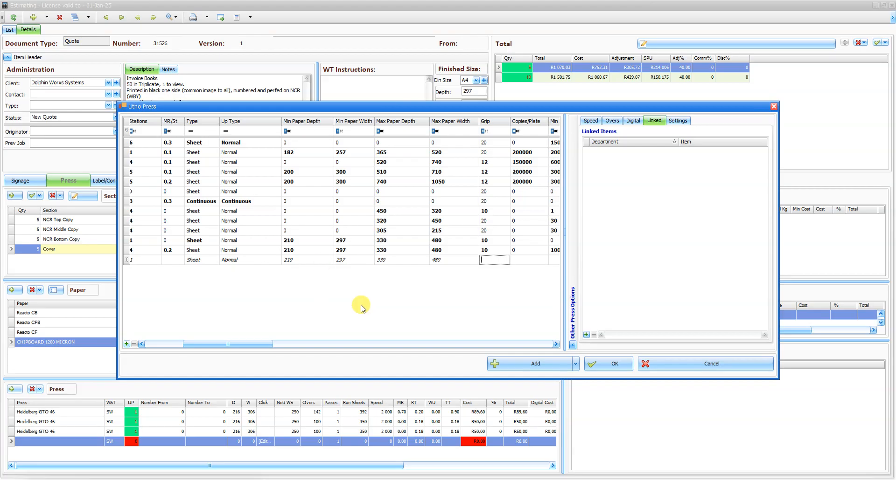
- Leave the remaining Non Printing Press setup values at their defaults and add the press to the Cover section
key(Tab)
key(Tab)
key(Tab)
key(Tab)
key(Tab)
key(Tab)
key(Tab)
key(Tab)
key(Tab)
key(Tab)
key(Tab)
key(Tab)
key(Tab)
key(Tab)
key(Tab)
key(Tab)
key(Tab)
key(Tab)
key(Tab)
key(Tab)
key(Tab)
key(Tab)
key(Tab)
key(Tab)
key(Tab)
key(Tab)
key(Tab)
key(Tab)
key(Tab)
key(Tab)
key(Tab)
key(Tab)
key(Tab)
key(Tab)
key(Tab)
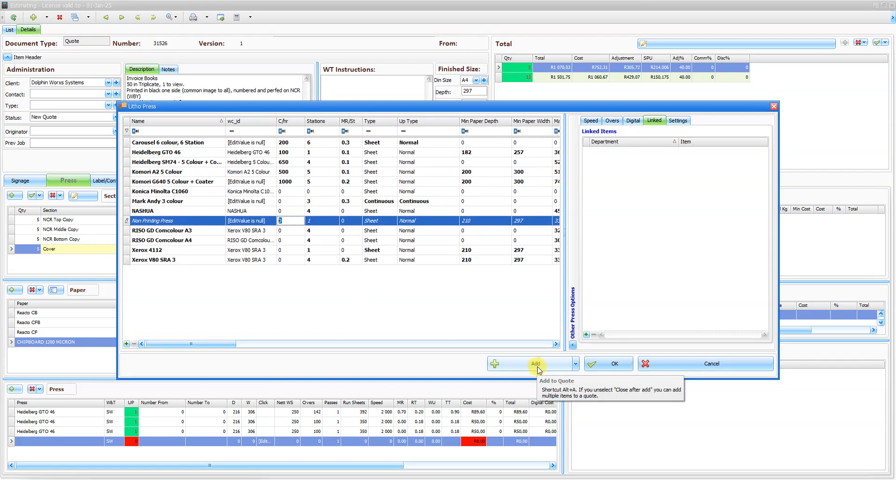
click(536, 368)
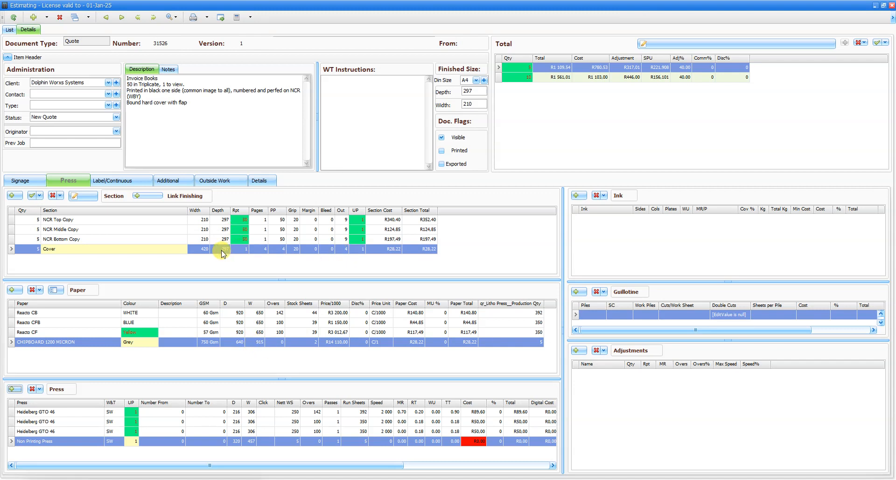
- Set the Cover section's width to 210
click(203, 251)
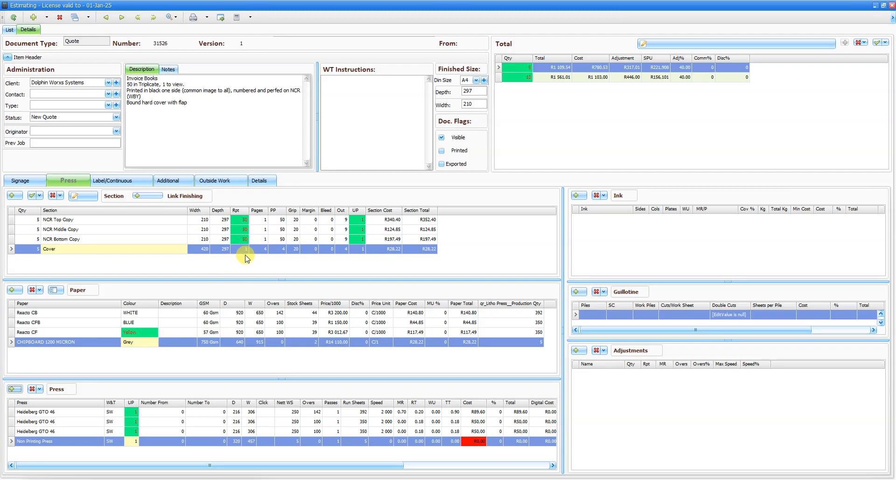
click(201, 248)
text(210)
click(217, 269)
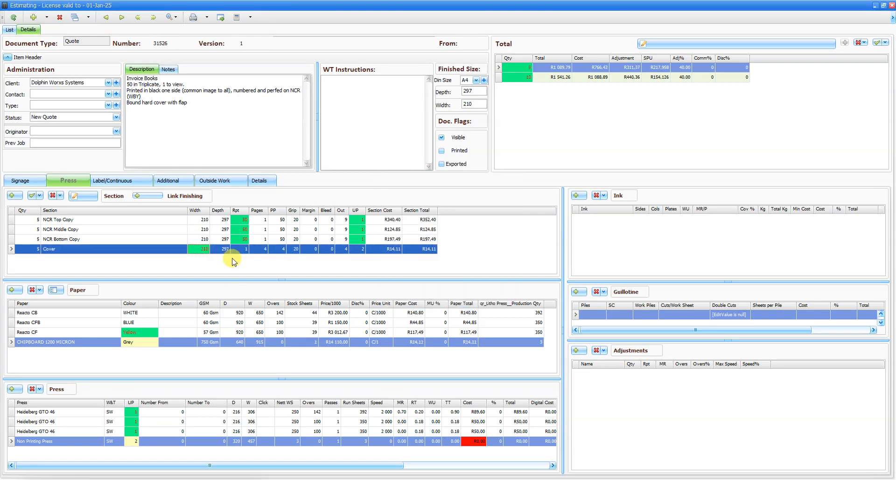
- Set the Cover section's grip to 0 and its repeat to 2
click(295, 248)
text(0)
click(308, 267)
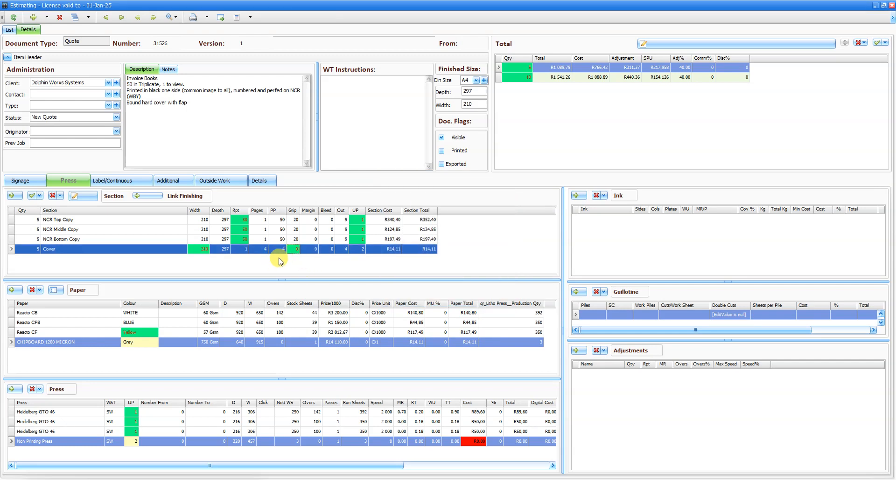
click(246, 250)
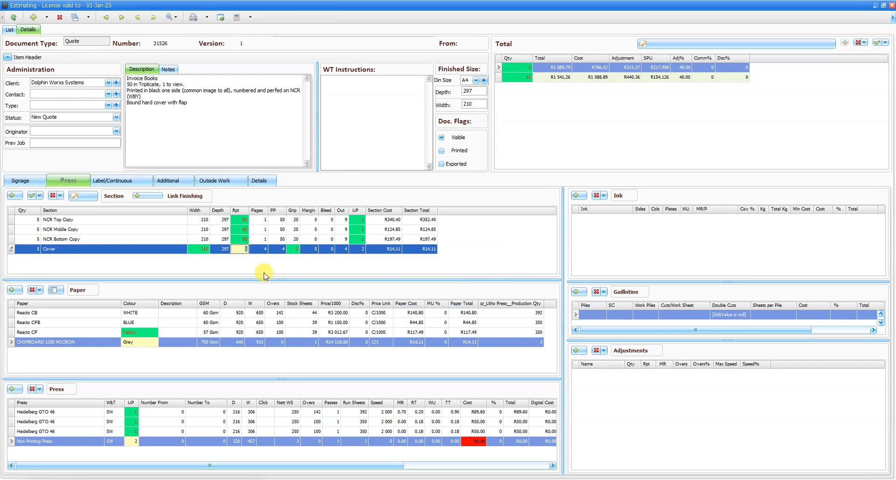
text(2)
- Set the Non Printing Press to 1 up and add a guillotine entry for the Cover section
click(139, 447)
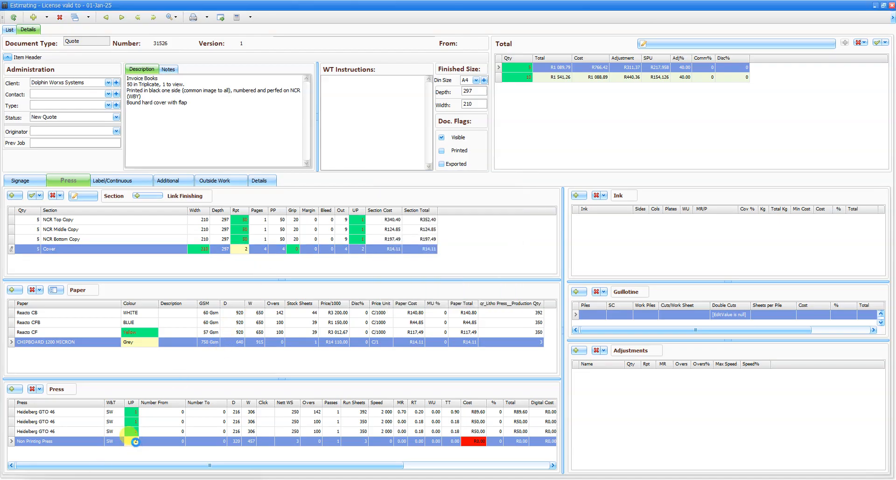
text(1)
click(186, 359)
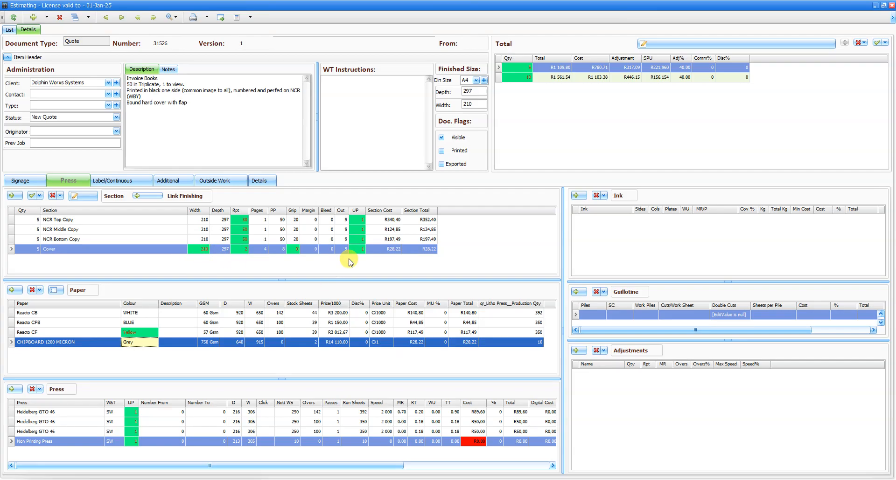
click(578, 294)
click(305, 367)
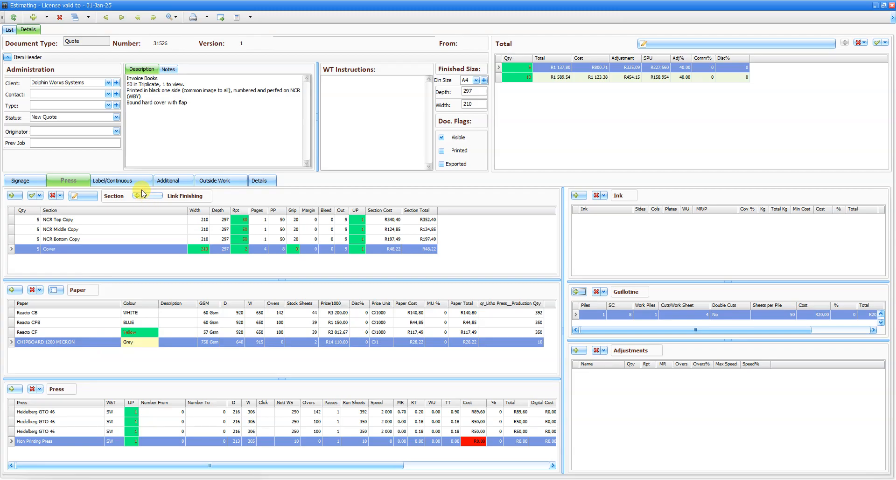
- Add SHRINKWRAP to the quote's deliveries and set its quantity per pack to 5
click(174, 181)
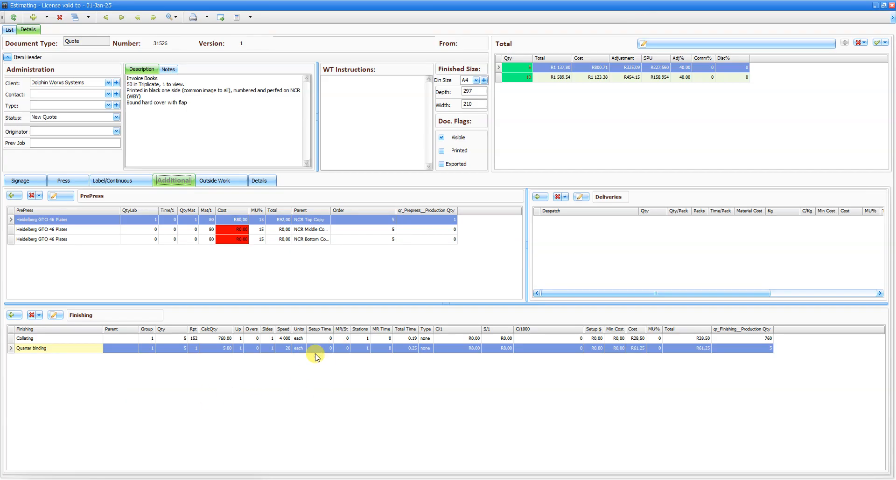
click(548, 200)
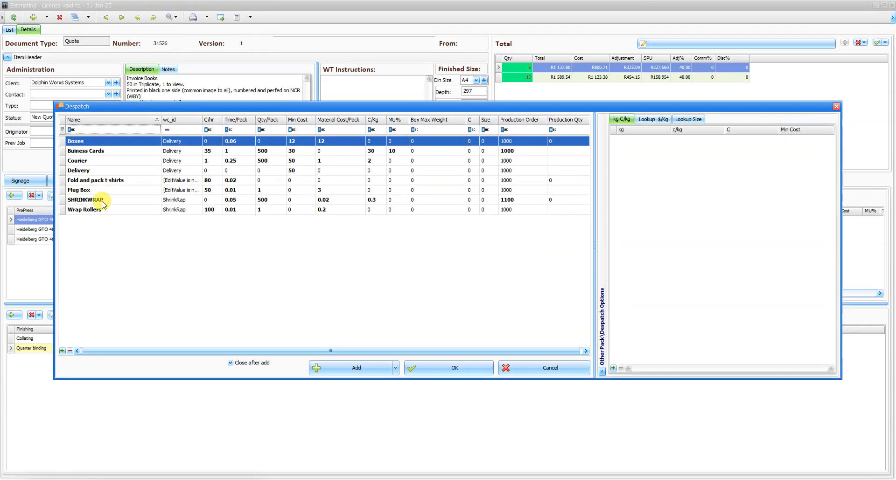
click(100, 199)
click(370, 371)
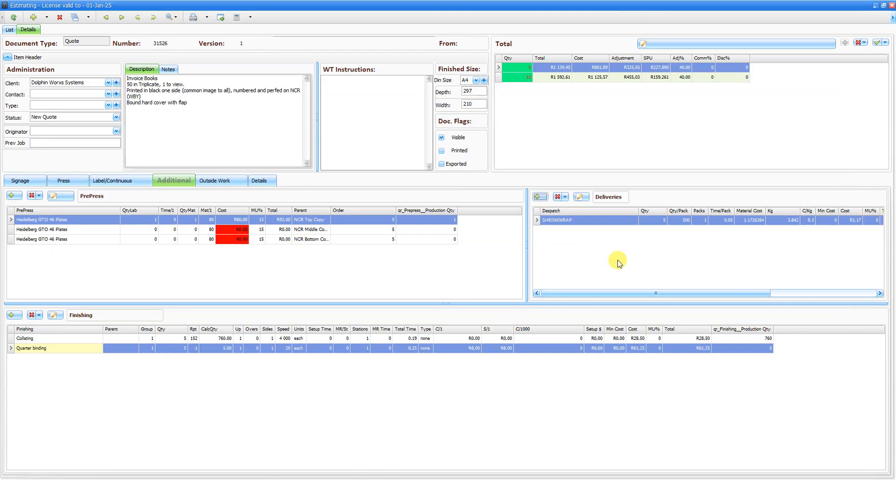
click(679, 220)
text(5)
click(694, 262)
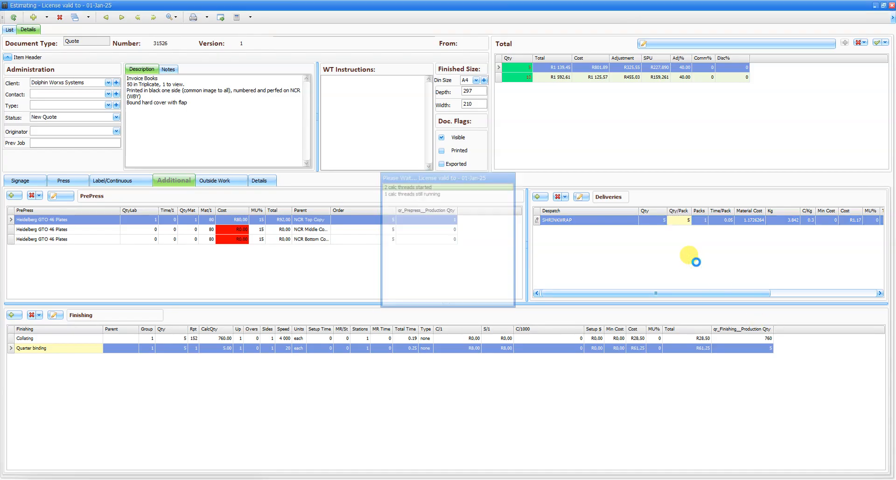
- Add the Delivery despatch item to the quote's deliveries
click(538, 196)
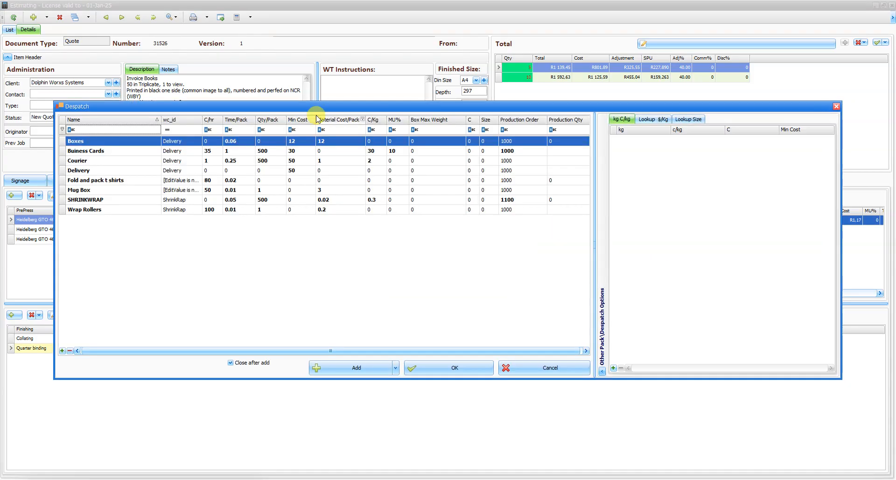
click(77, 170)
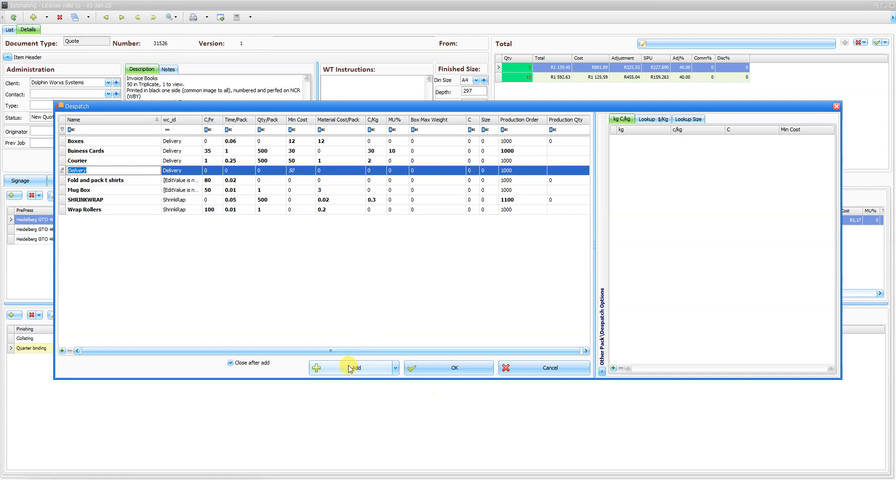
click(345, 368)
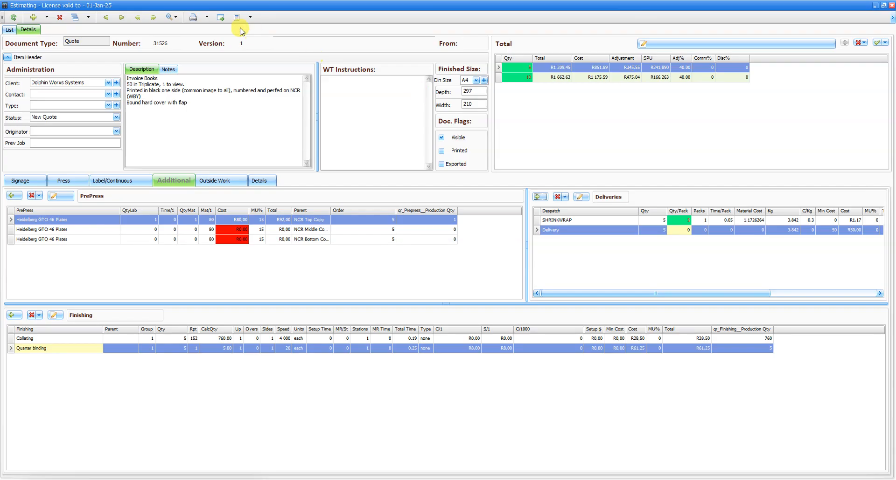
- Preview the quotation letter despite the estimate warnings, read through its description, materials, finishing and pricing, and close it
click(193, 20)
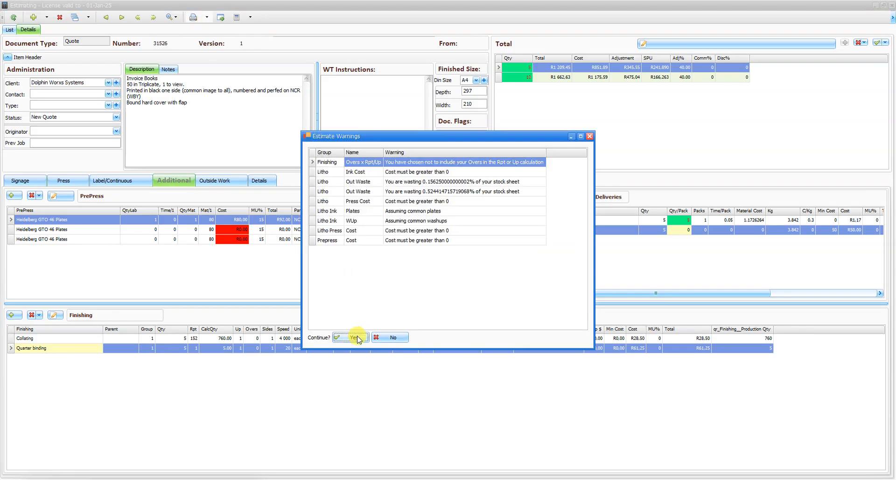
click(353, 281)
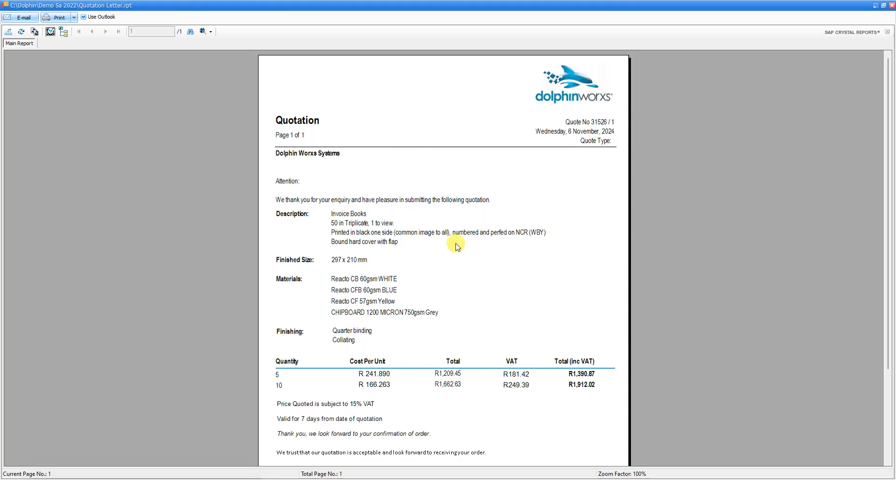
click(439, 287)
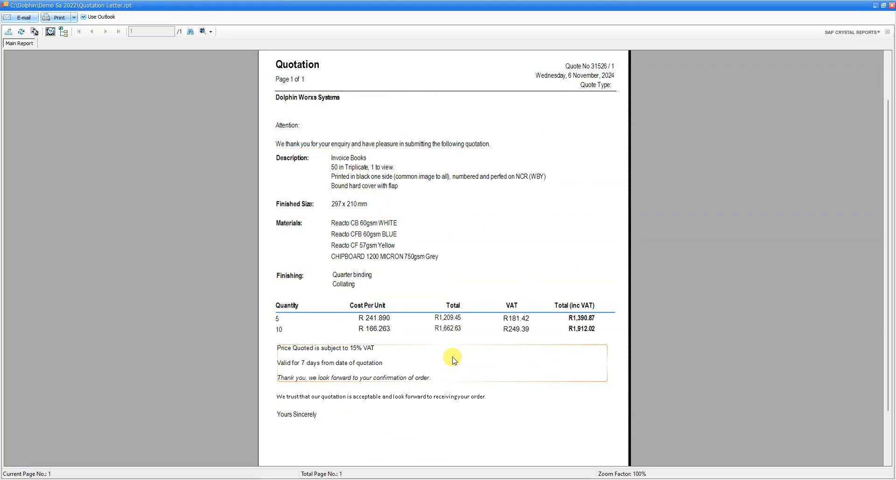
scroll(462, 359, down, 3)
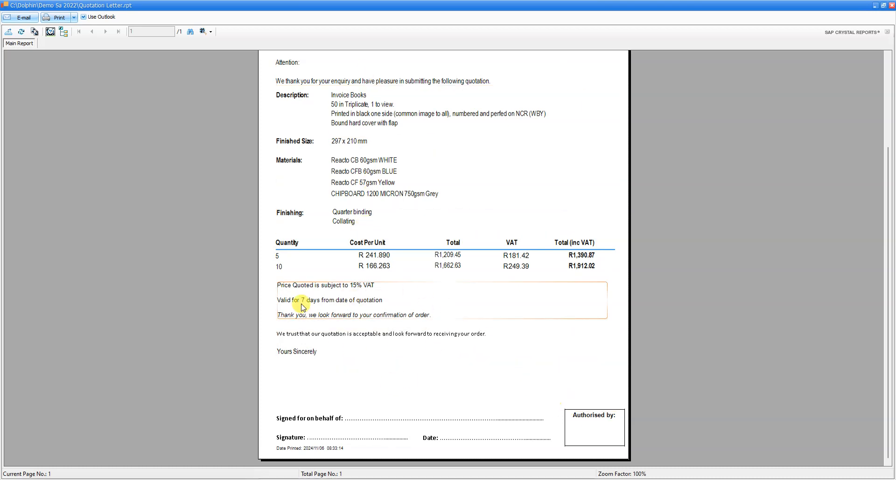
scroll(305, 298, up, 5)
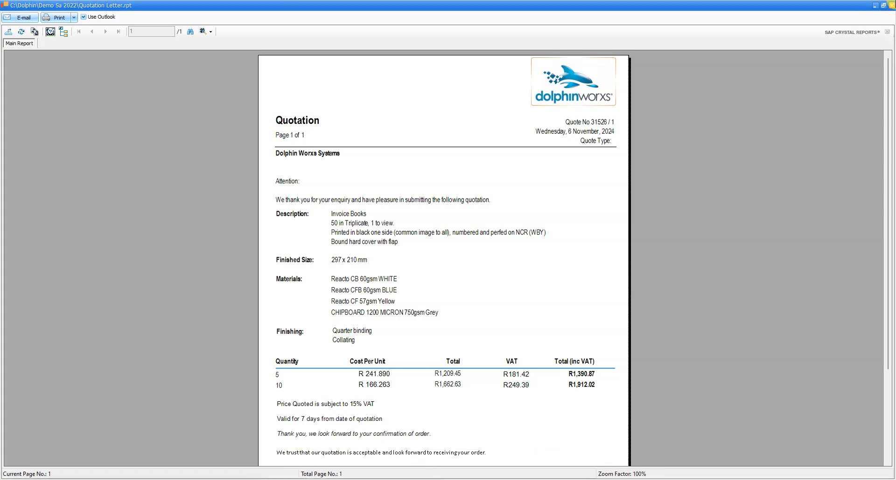
click(892, 6)
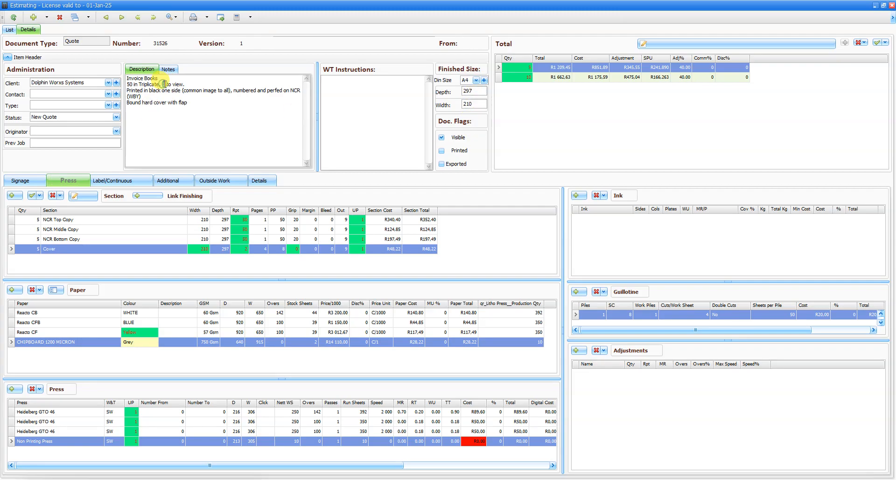
- Check the NCR Top Copy entry in the list of litho section types without adding another section
drag(163, 84, 188, 86)
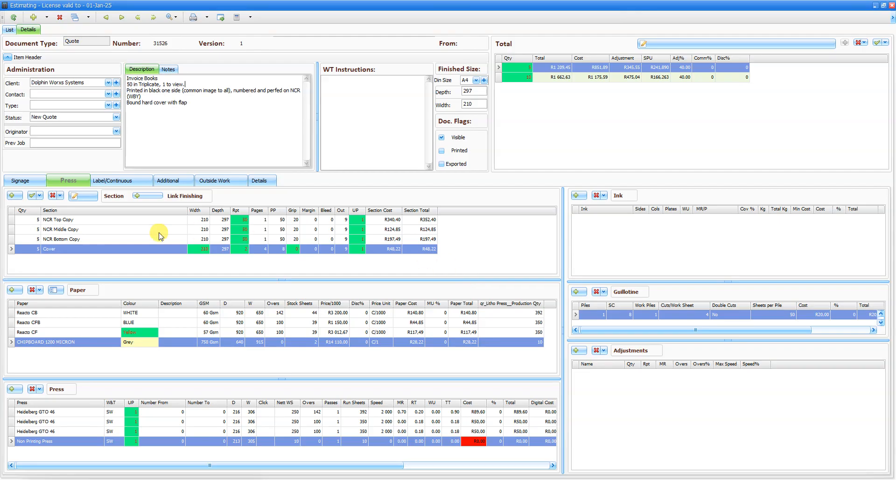
click(11, 196)
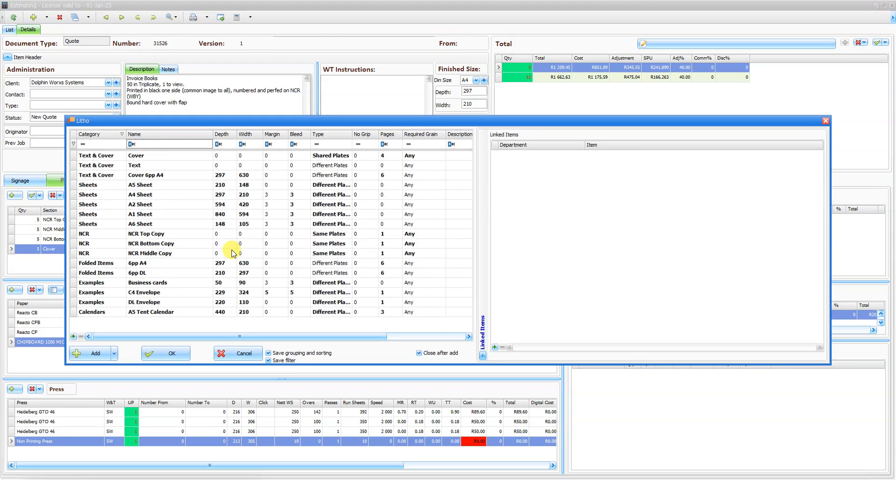
click(158, 234)
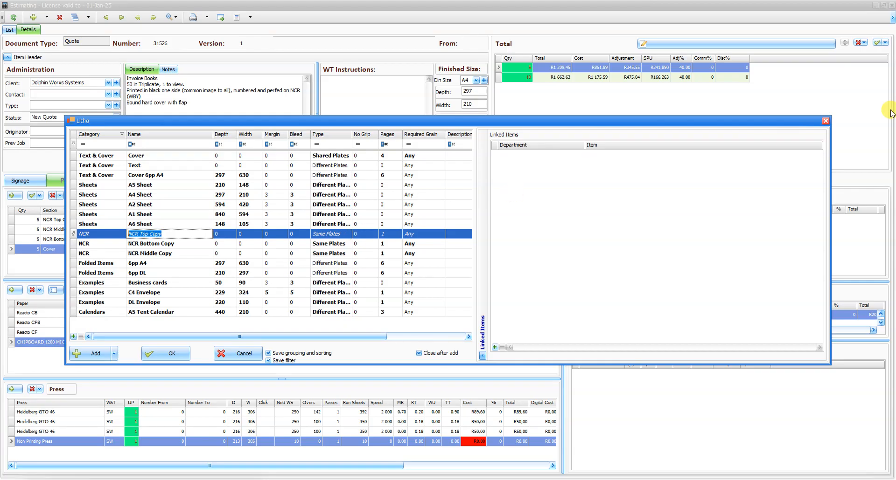
click(825, 122)
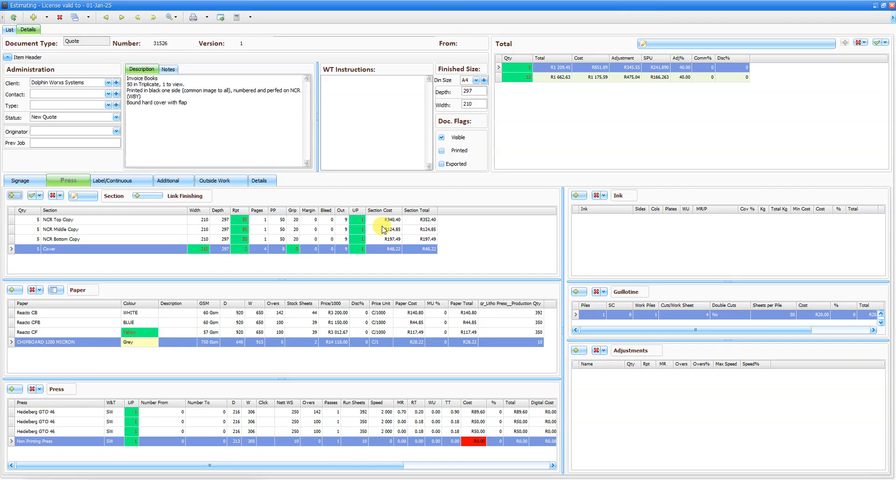